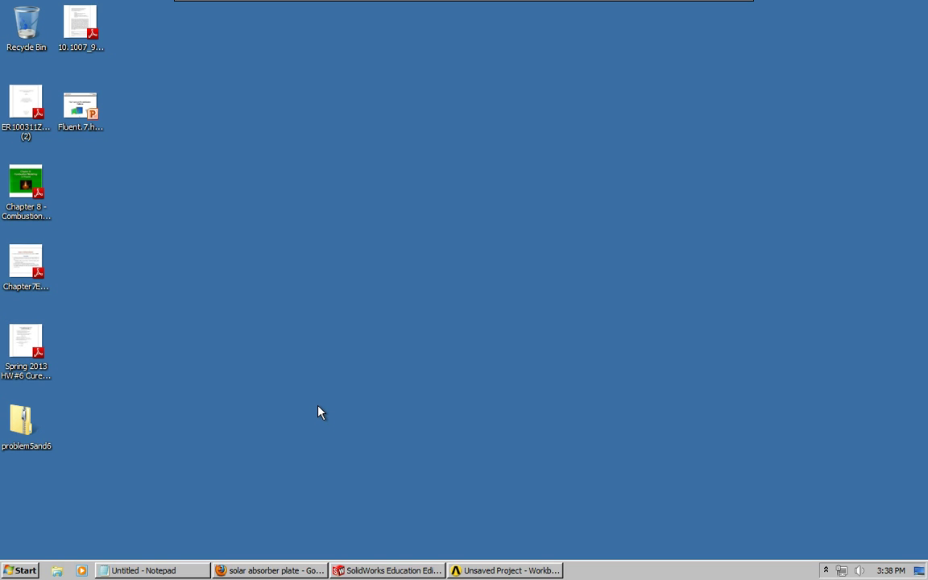
# Restore the Notepad notes on the solar absorber plate and reposition the window on the desktop.
pyautogui.click(152, 570)
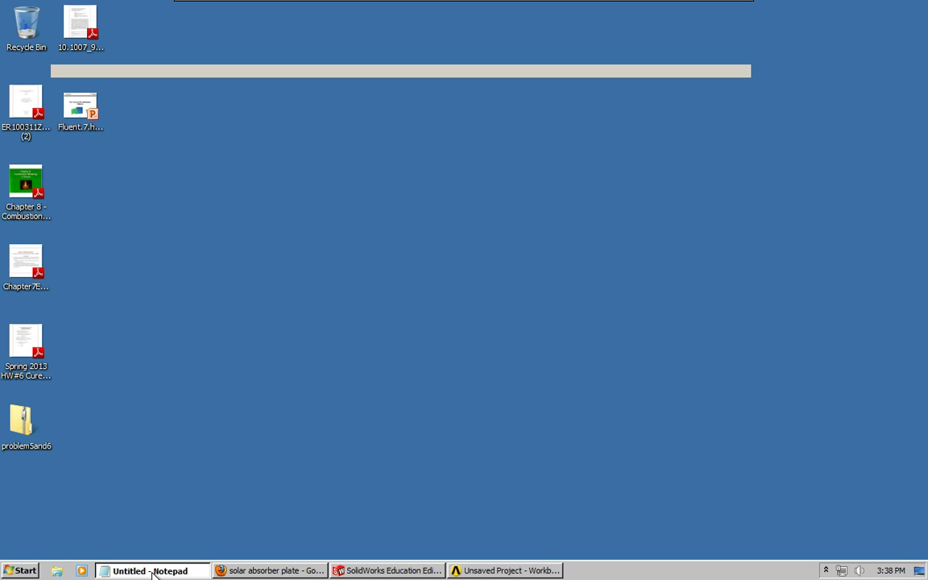
pyautogui.moveTo(525, 53); pyautogui.dragTo(612, 78)
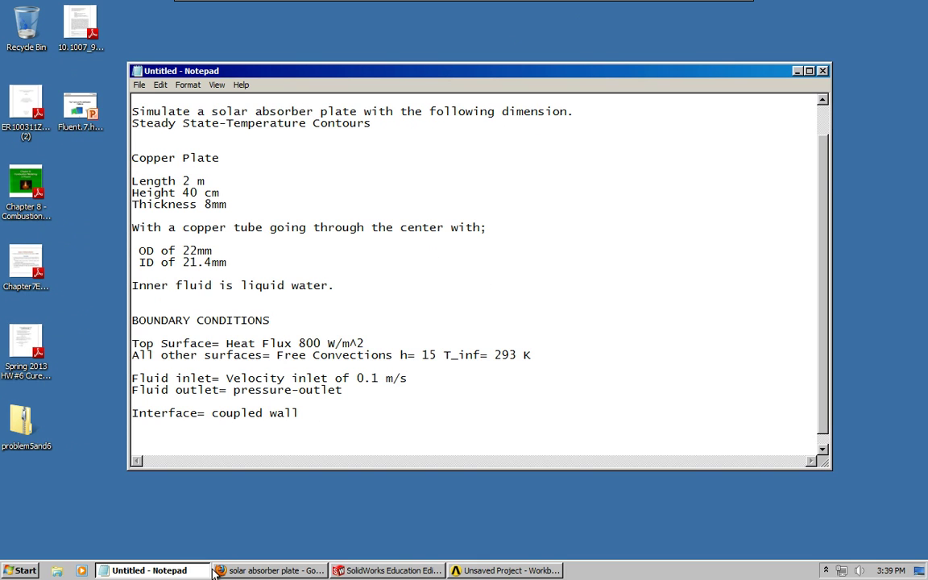
pyautogui.click(239, 571)
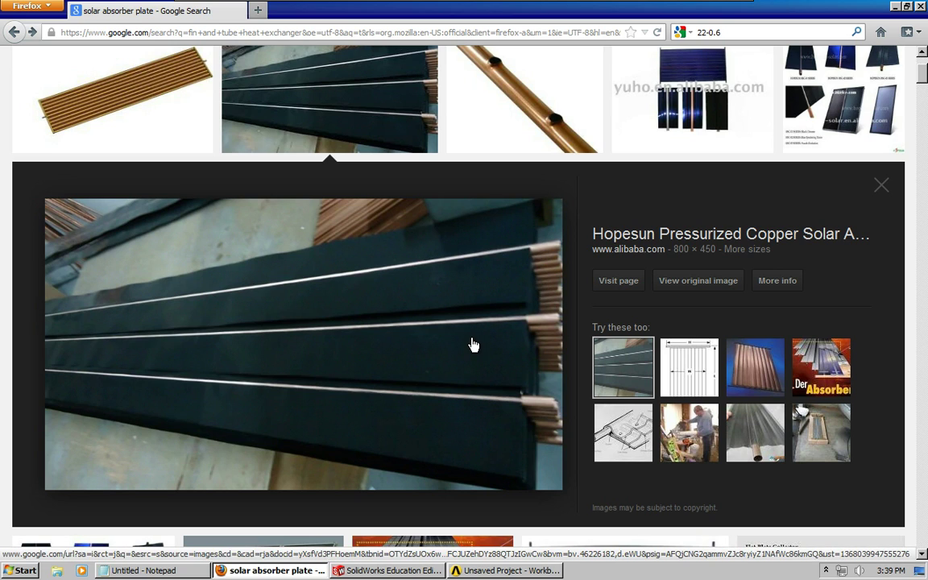
pyautogui.click(894, 7)
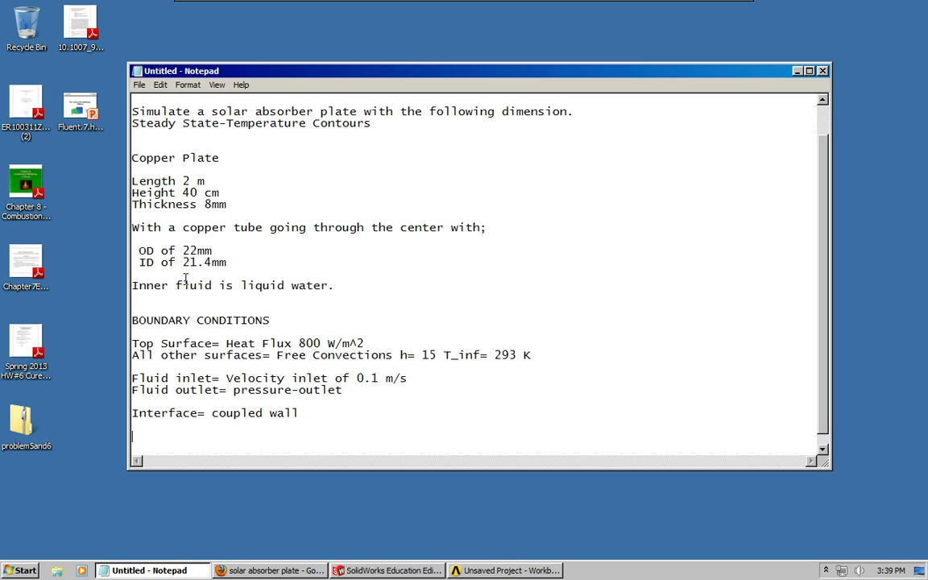
# Correct 'Convections' to 'Convection' in the free-convection boundary condition line.
pyautogui.moveTo(133, 285); pyautogui.dragTo(335, 287)
pyautogui.click(336, 287)
pyautogui.click(390, 354)
pyautogui.press('BackSpace')
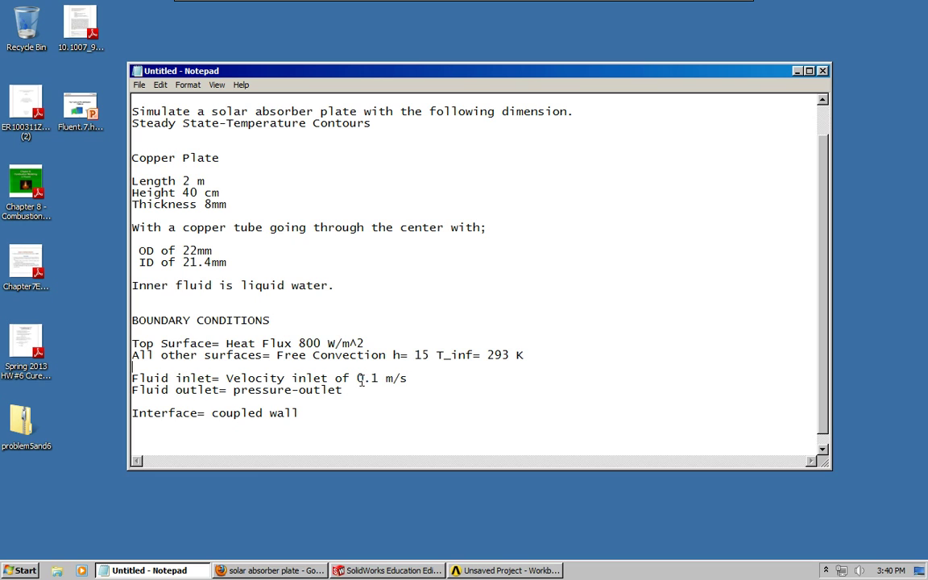
# Highlight the 0.1 m/s fluid inlet velocity condition while explaining it.
pyautogui.moveTo(226, 377); pyautogui.dragTo(421, 379)
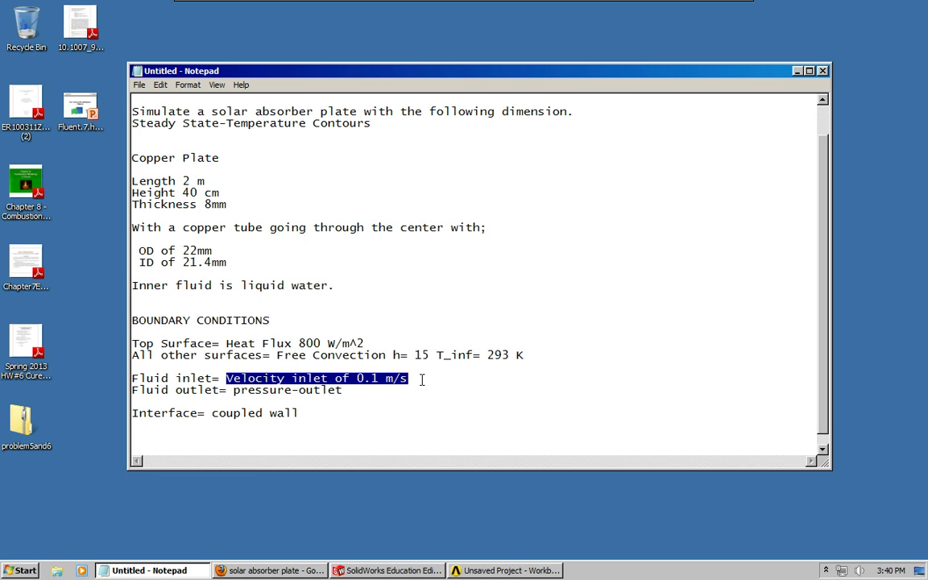
pyautogui.click(421, 379)
pyautogui.moveTo(356, 378); pyautogui.dragTo(385, 379)
pyautogui.click(409, 379)
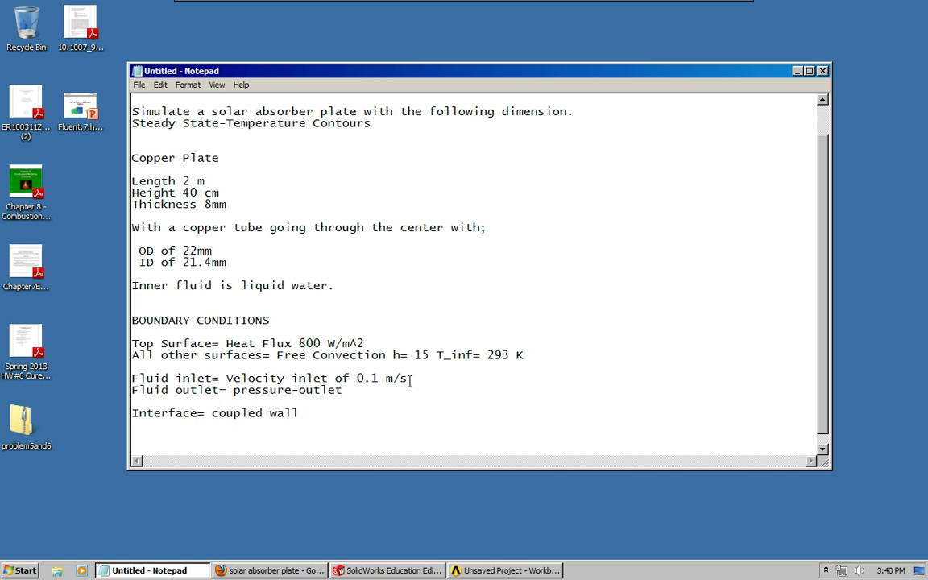
pyautogui.moveTo(408, 379); pyautogui.dragTo(356, 378)
pyautogui.click(425, 377)
pyautogui.moveTo(357, 378); pyautogui.dragTo(422, 385)
pyautogui.click(421, 382)
# Highlight the 0.1 velocity value, the pressure-outlet and the coupled wall interface conditions.
pyautogui.moveTo(378, 376); pyautogui.dragTo(343, 377)
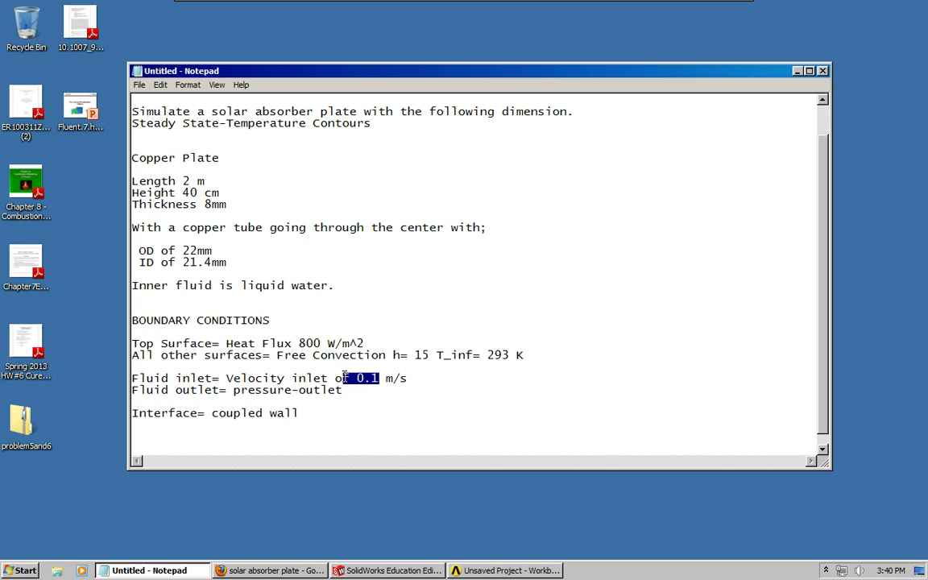
pyautogui.click(328, 378)
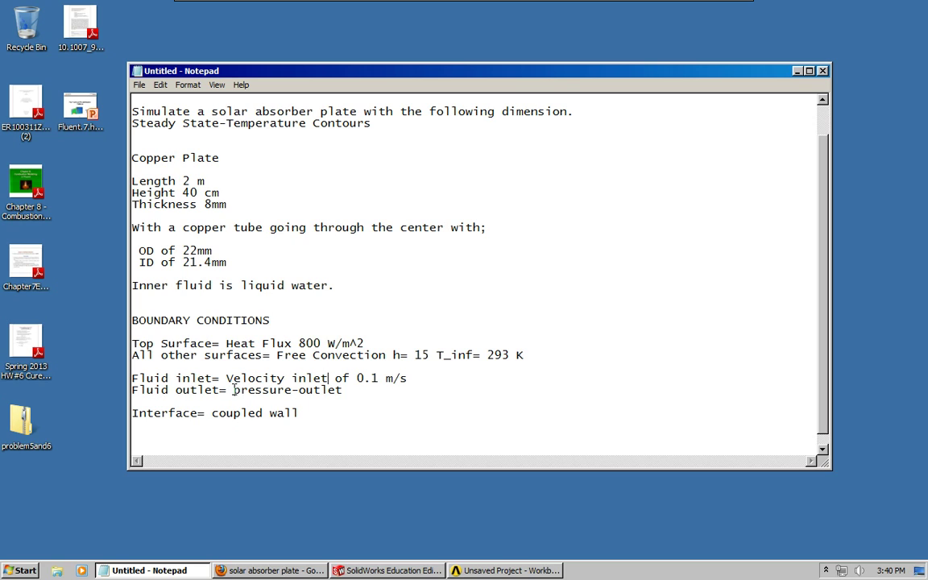
pyautogui.moveTo(232, 390); pyautogui.dragTo(349, 395)
pyautogui.click(349, 396)
pyautogui.moveTo(136, 412); pyautogui.dragTo(299, 413)
pyautogui.click(321, 416)
pyautogui.moveTo(372, 572)
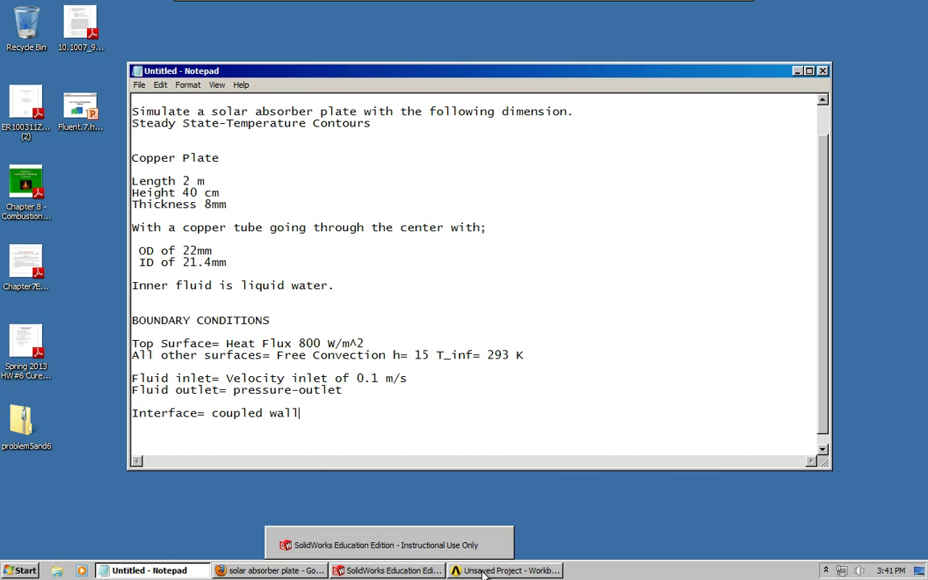
pyautogui.moveTo(484, 573)
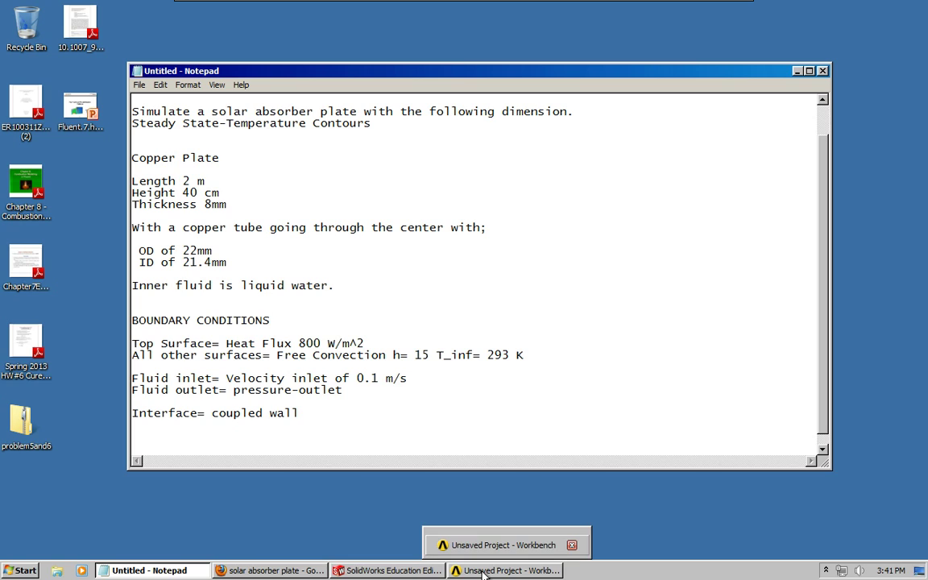
# Create a new part document in SolidWorks and select the Front Plane.
pyautogui.click(378, 572)
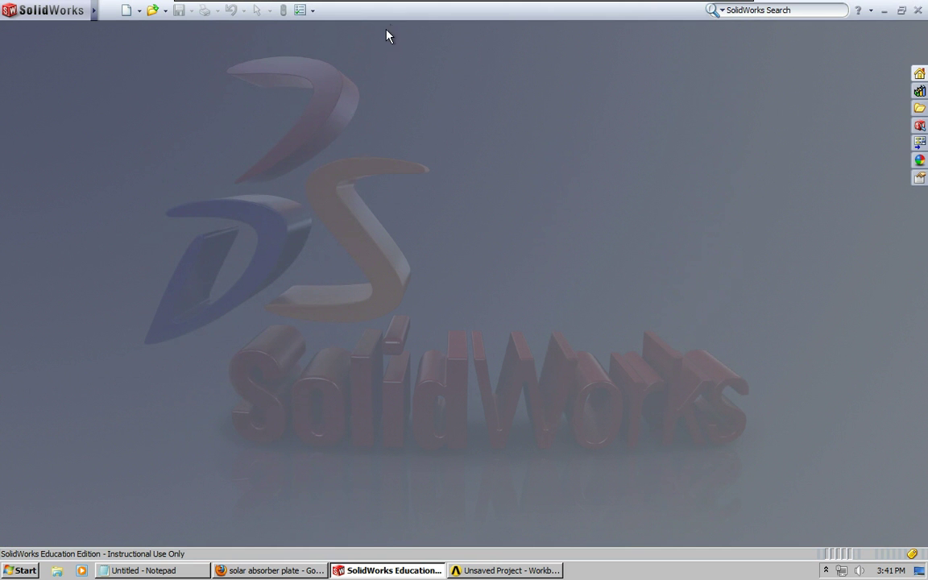
pyautogui.click(138, 9)
pyautogui.click(150, 27)
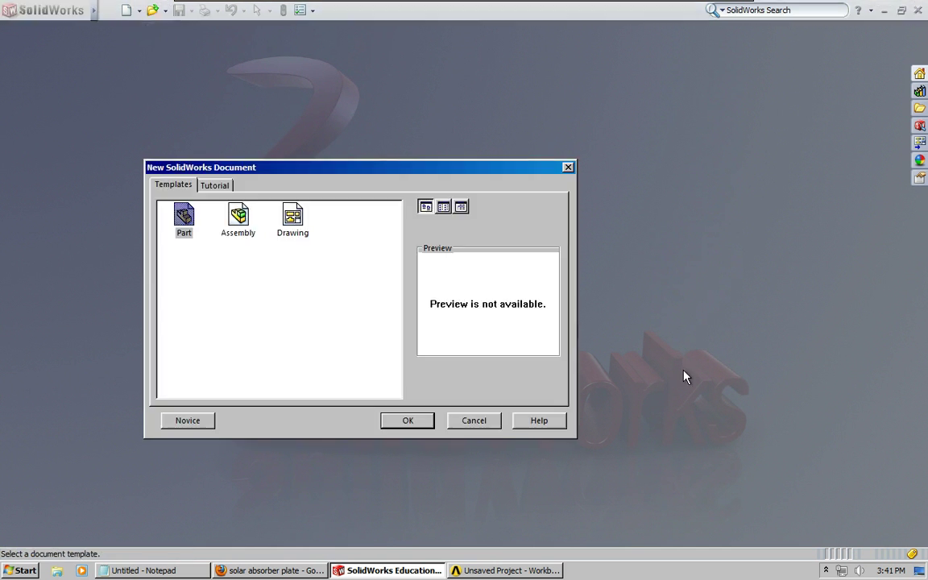
pyautogui.click(405, 420)
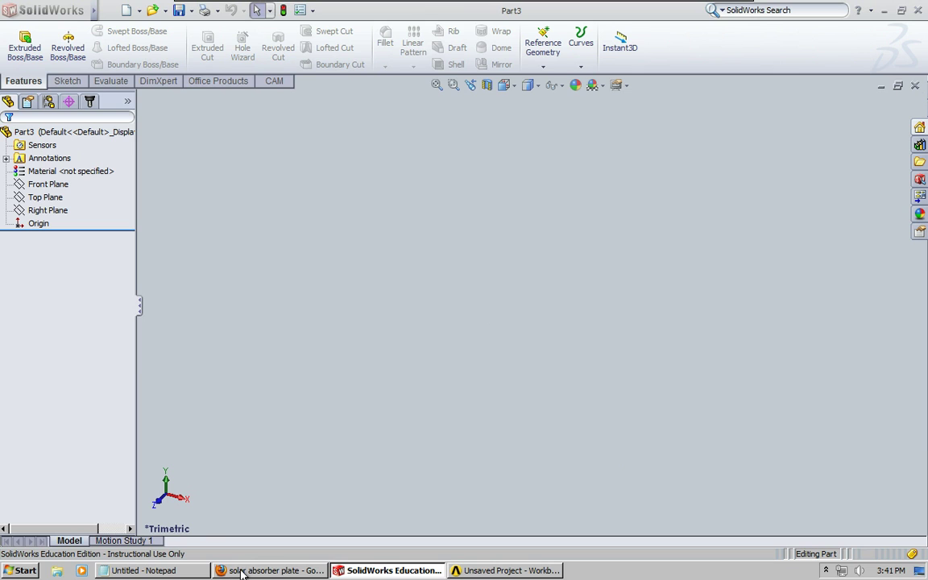
pyautogui.click(270, 571)
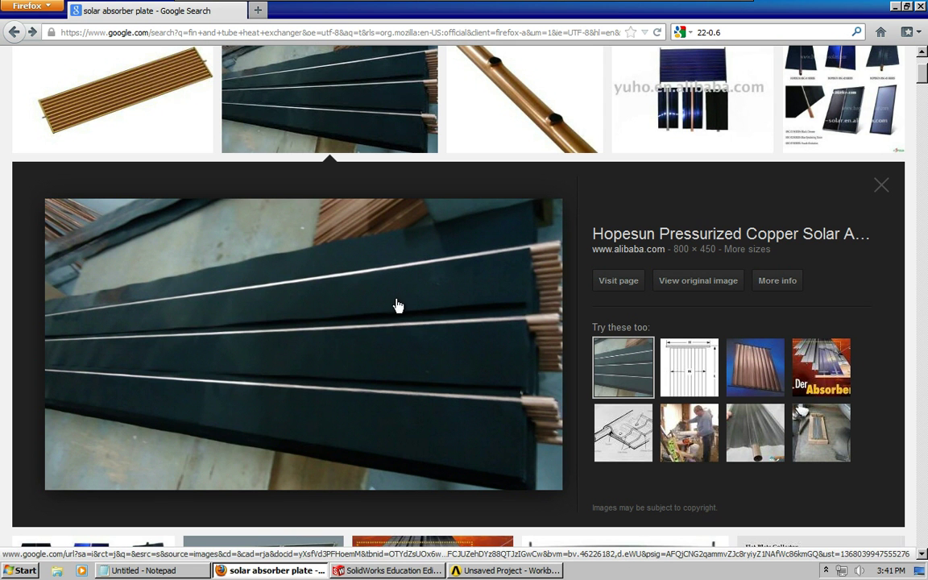
pyautogui.click(895, 7)
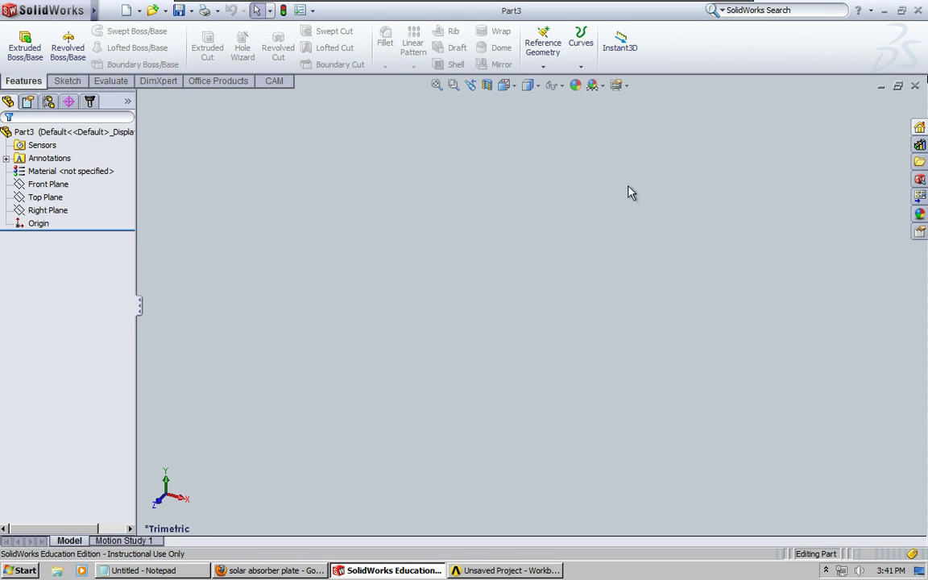
pyautogui.click(40, 184)
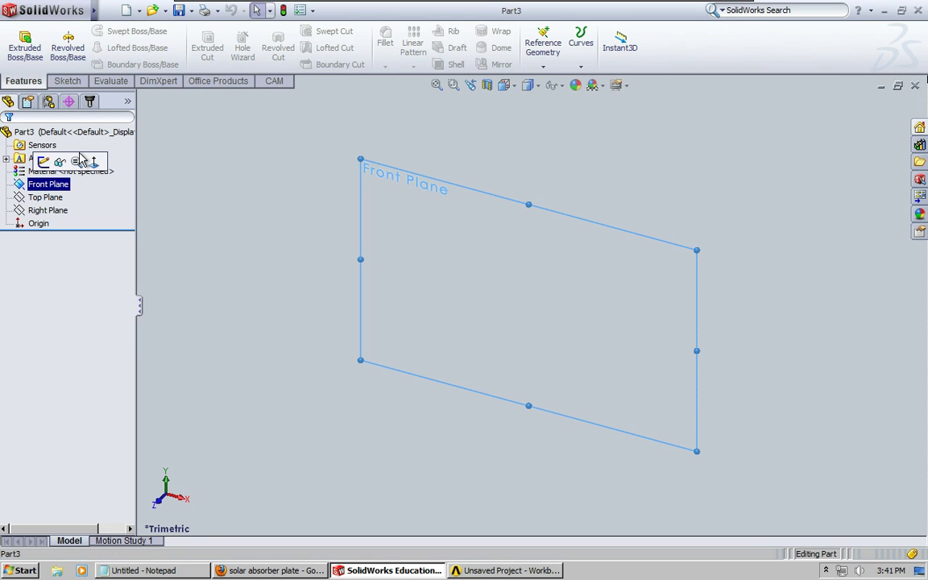
# Confirm the part's document units are MKS (metres) and reselect the Front Plane.
pyautogui.click(313, 10)
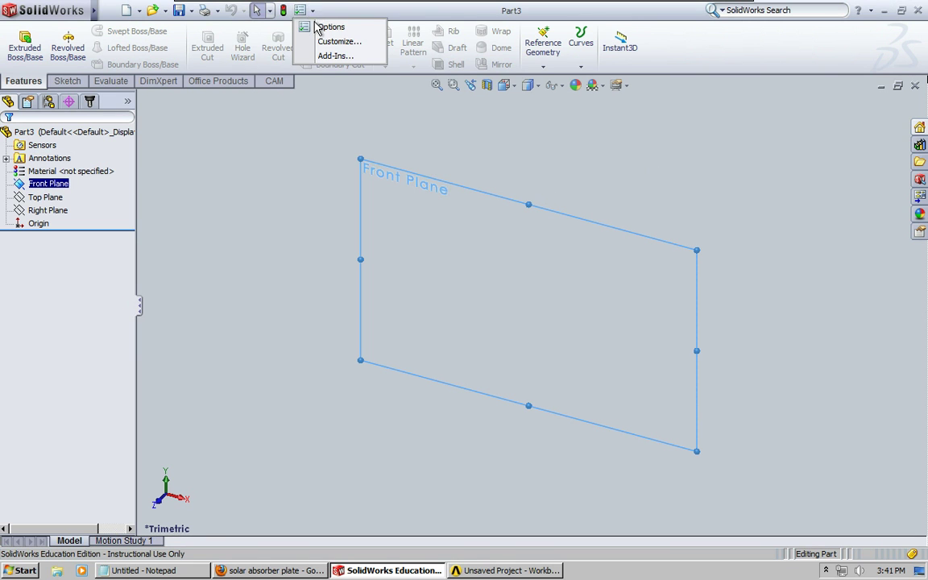
pyautogui.click(308, 26)
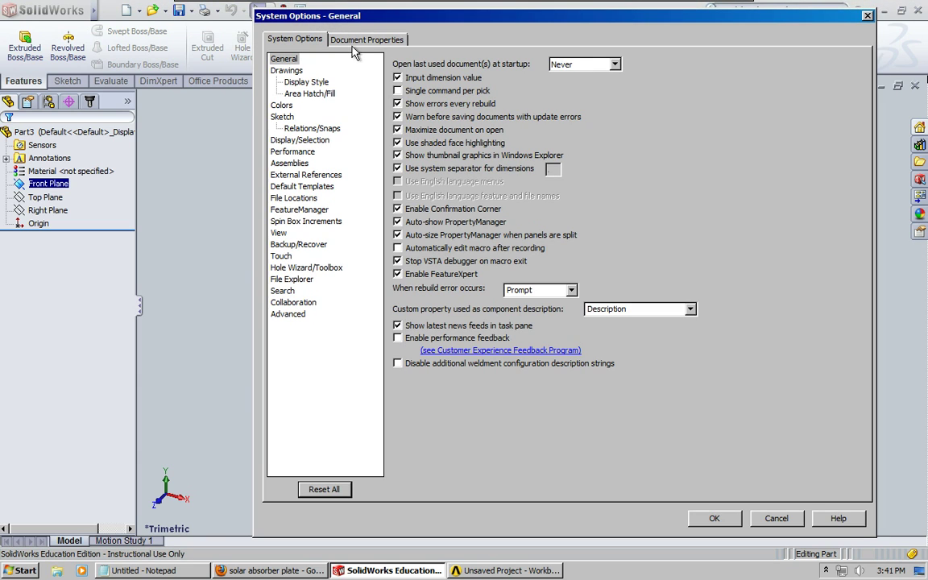
pyautogui.click(354, 38)
pyautogui.click(282, 140)
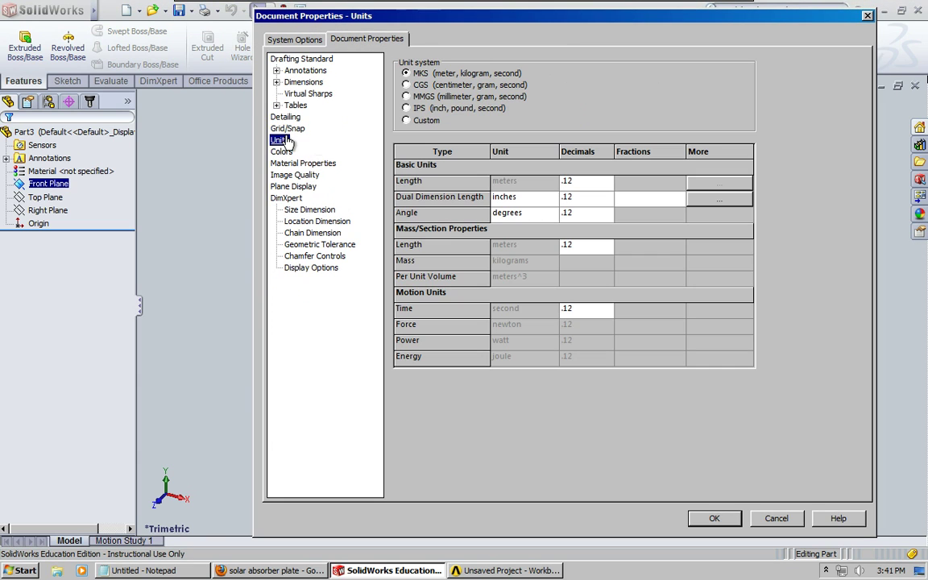
pyautogui.click(714, 521)
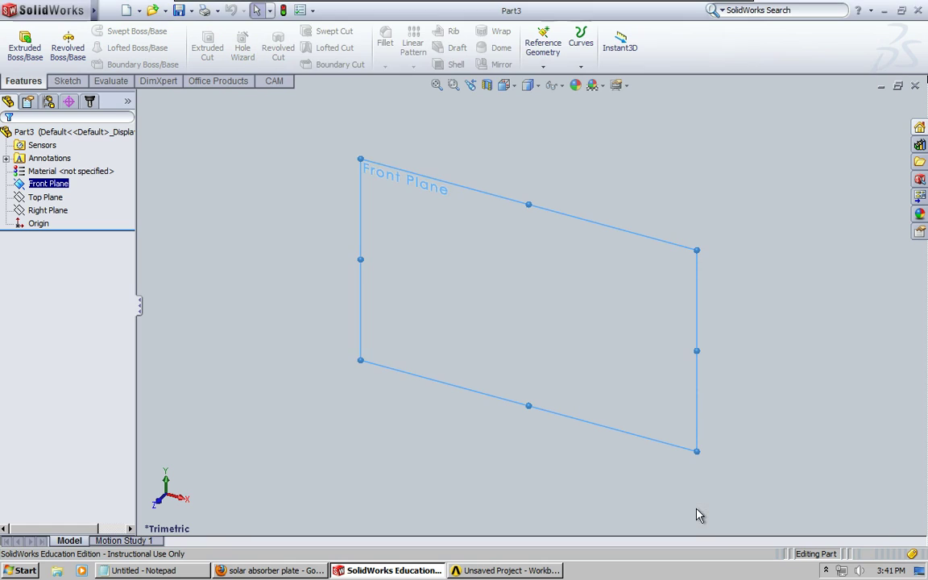
pyautogui.click(58, 184)
pyautogui.click(22, 182)
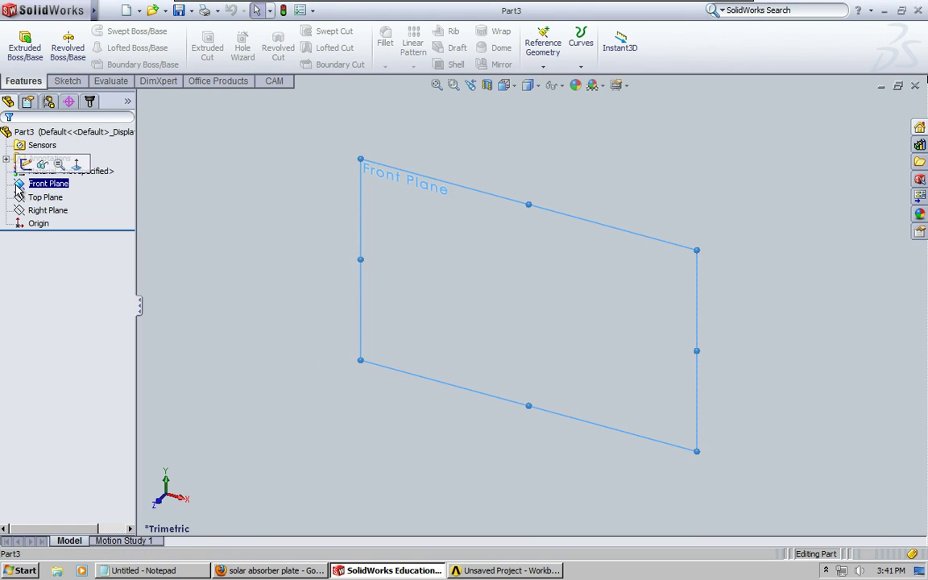
# Sketch a tall rectangle on the Front Plane starting at the origin.
pyautogui.click(26, 164)
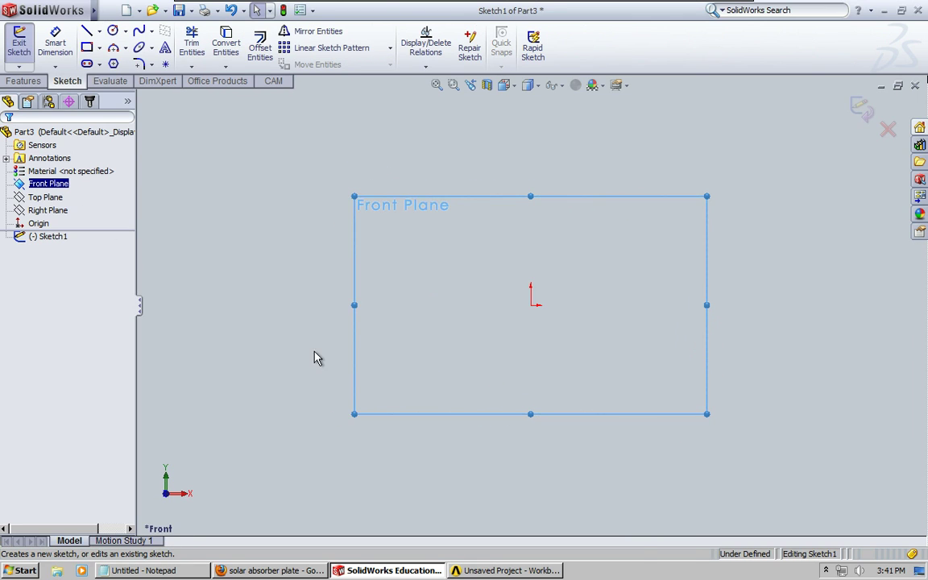
pyautogui.scroll(-3, 554, 309)
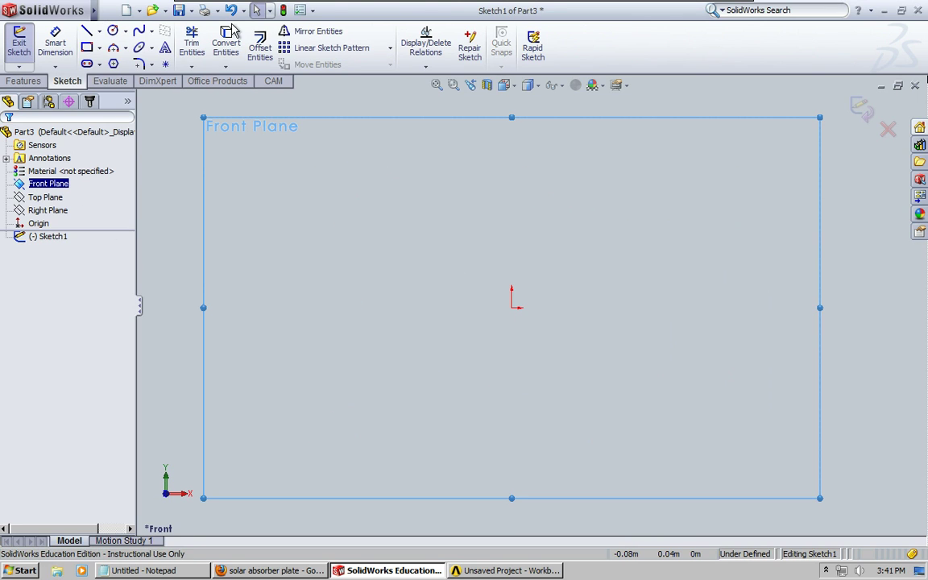
pyautogui.click(86, 47)
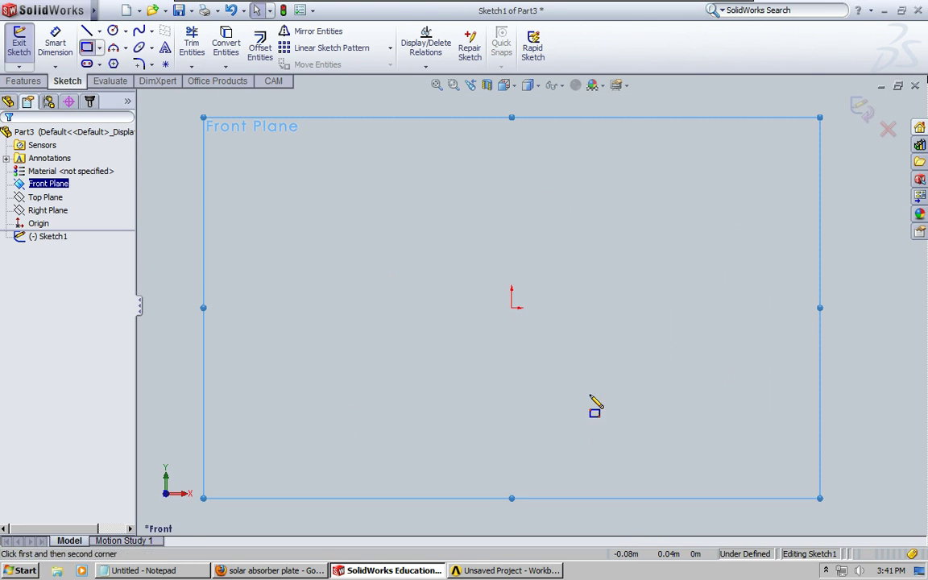
pyautogui.click(510, 308)
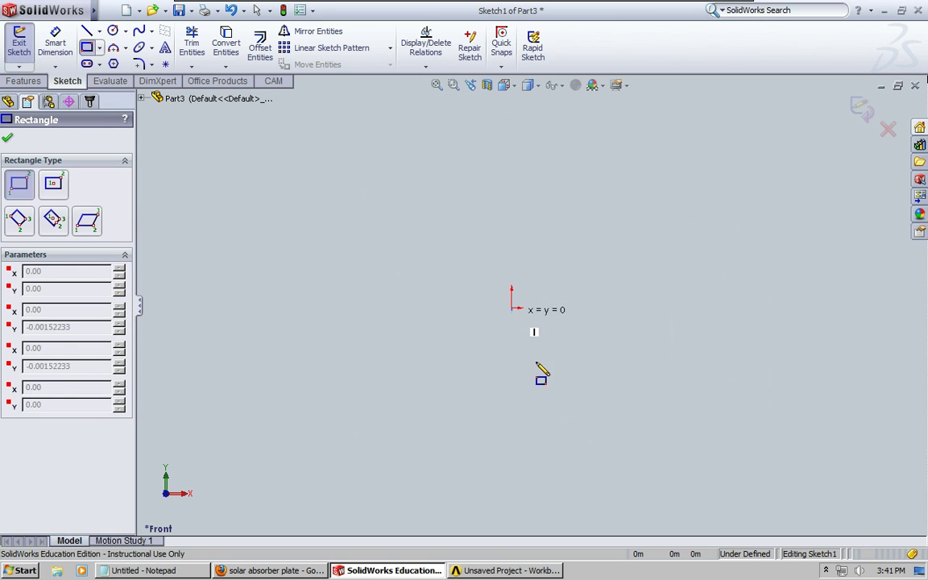
pyautogui.click(538, 443)
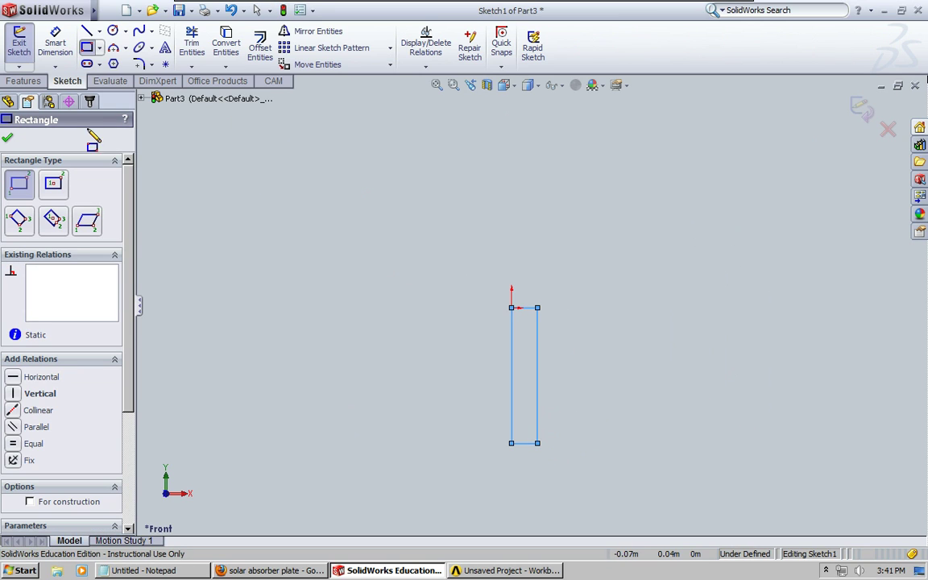
# Dimension the rectangle's vertical edge to 0.400 m height.
pyautogui.click(56, 47)
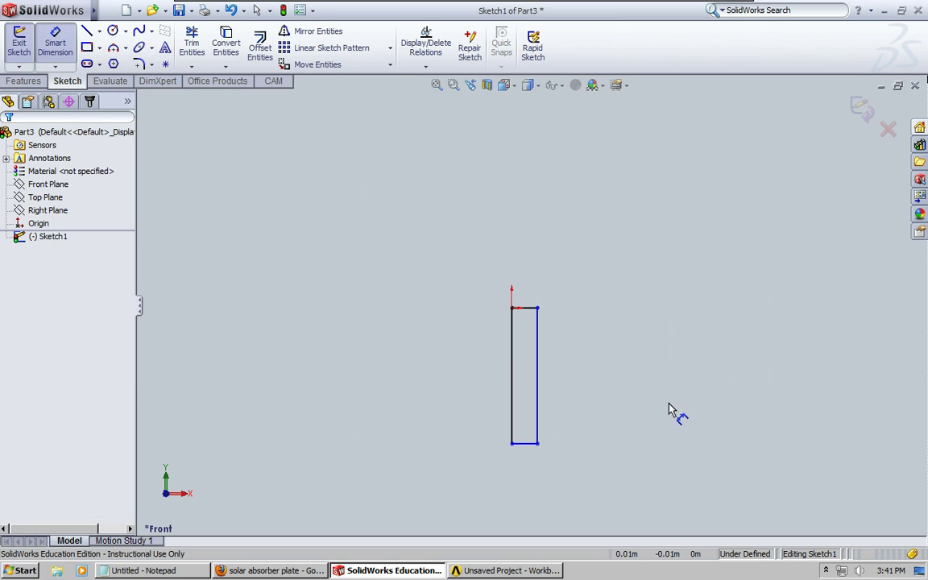
pyautogui.click(538, 379)
pyautogui.click(586, 386)
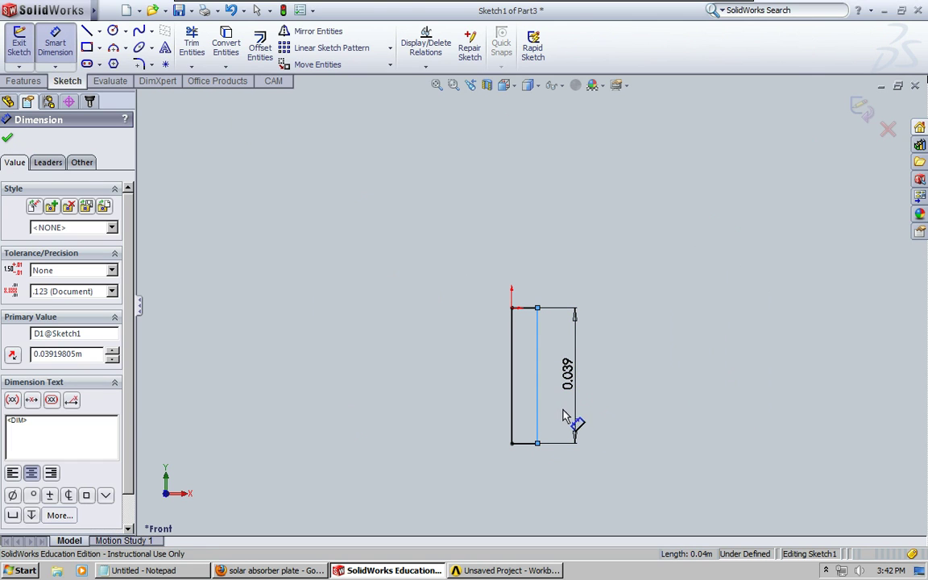
pyautogui.click(563, 415)
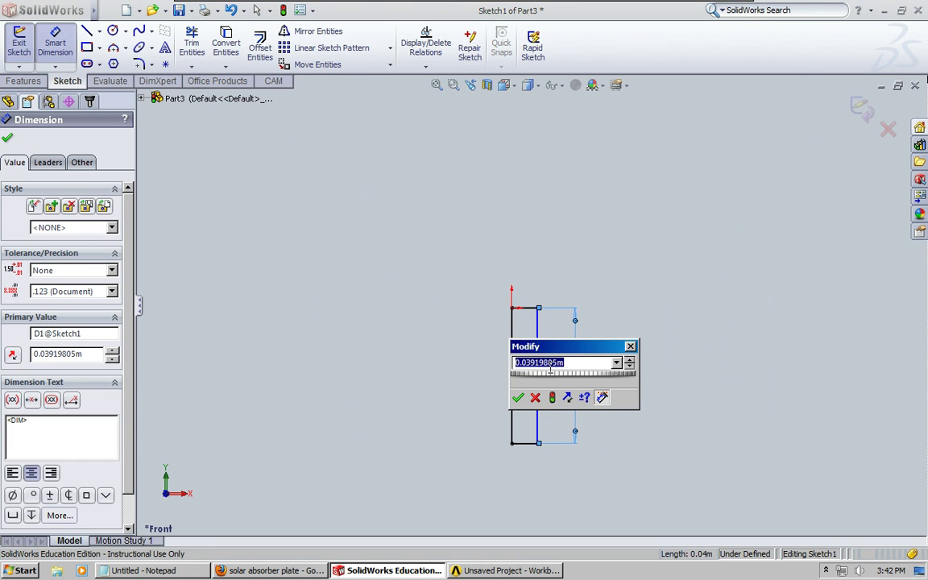
pyautogui.press('BackSpace')
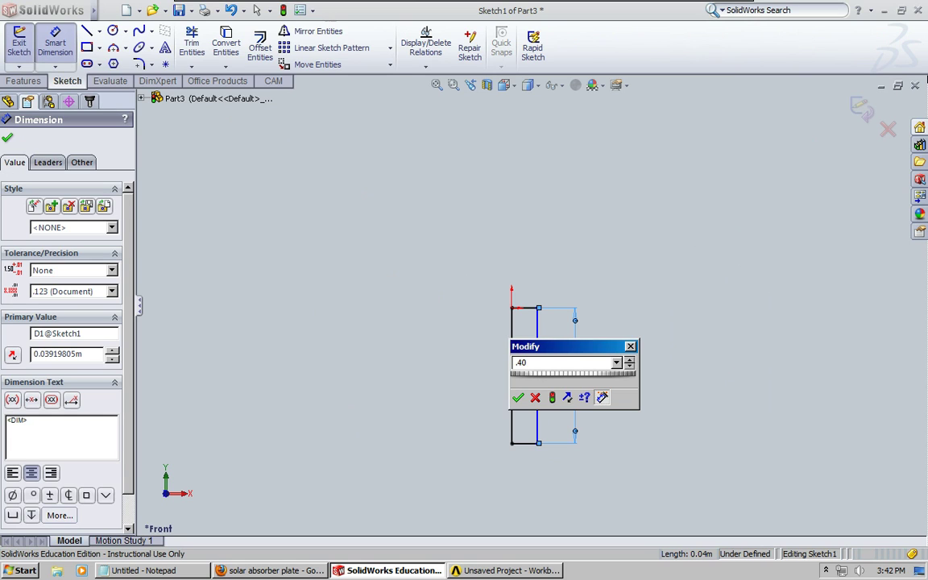
pyautogui.press('Return')
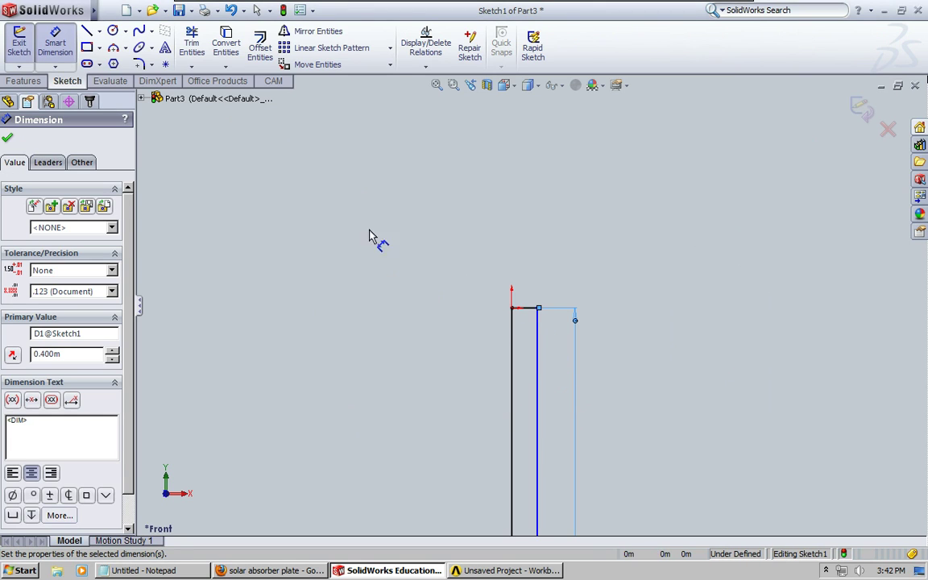
# Dimension the top edge to 0.008 m thickness and fit the whole profile in view.
pyautogui.click(528, 307)
pyautogui.click(528, 300)
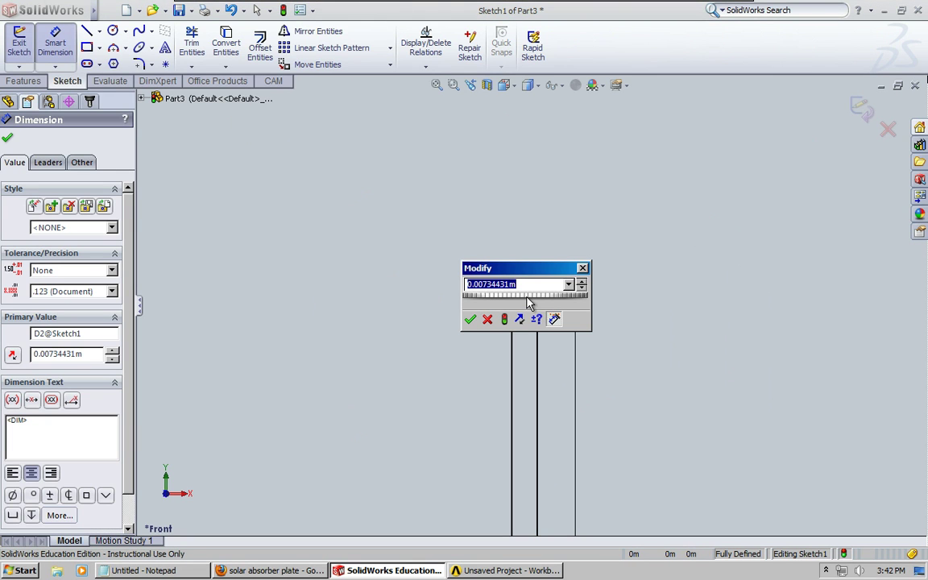
pyautogui.write('.008')
pyautogui.click(470, 319)
pyautogui.press('f')
pyautogui.scroll(-5, 545, 383)
pyautogui.scroll(-2, 793, 380)
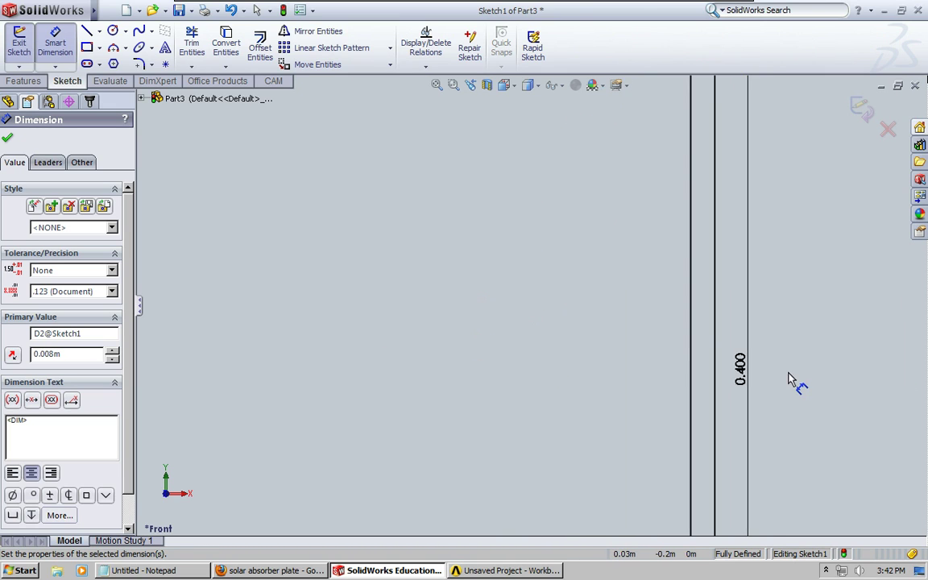
pyautogui.scroll(3, 803, 390)
pyautogui.press('f')
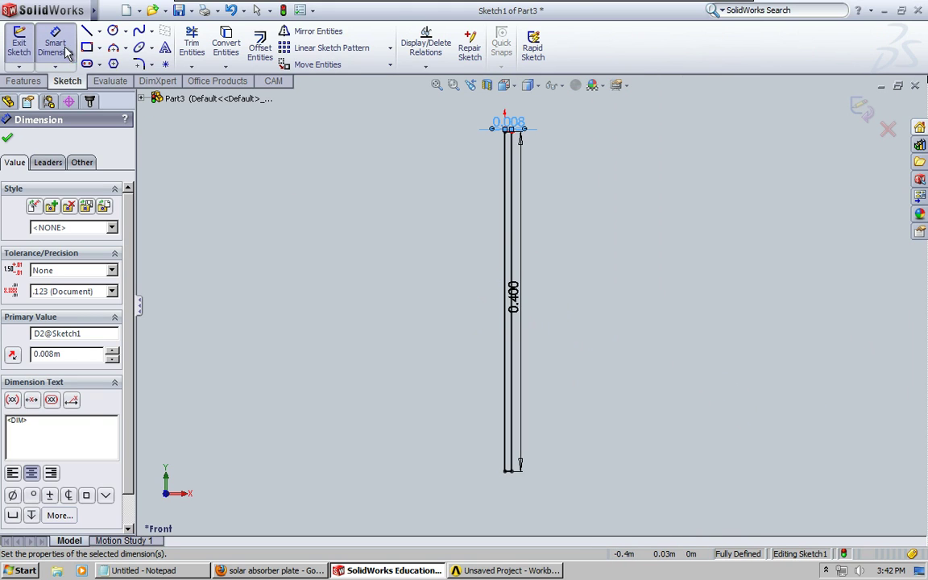
# Draw a horizontal construction centerline across the rectangle's midpoint.
pyautogui.click(99, 32)
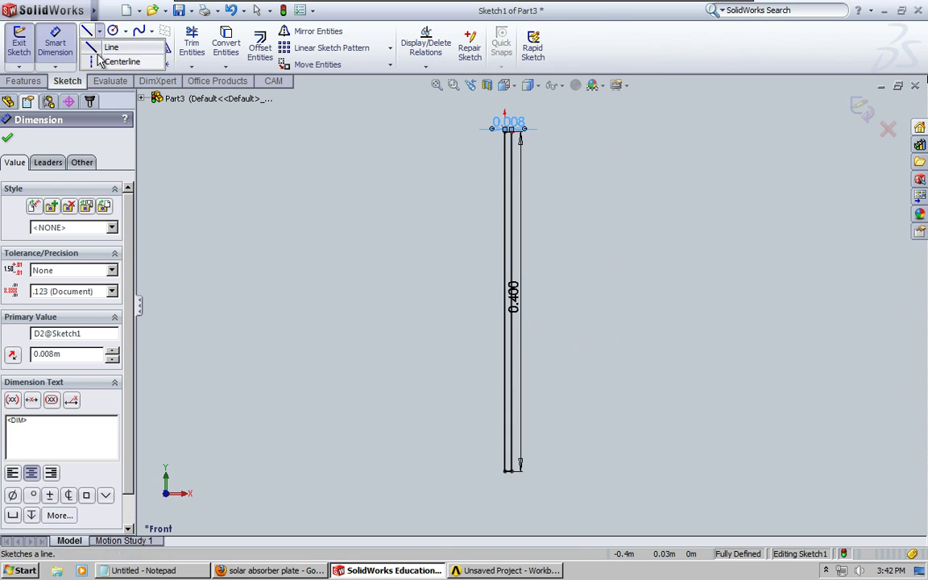
pyautogui.click(104, 60)
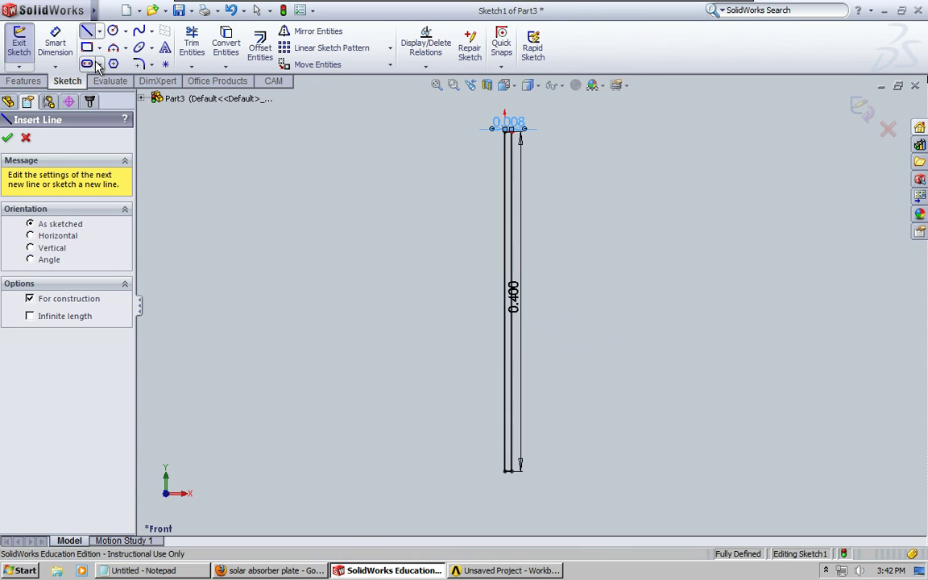
pyautogui.click(520, 313)
pyautogui.click(517, 307)
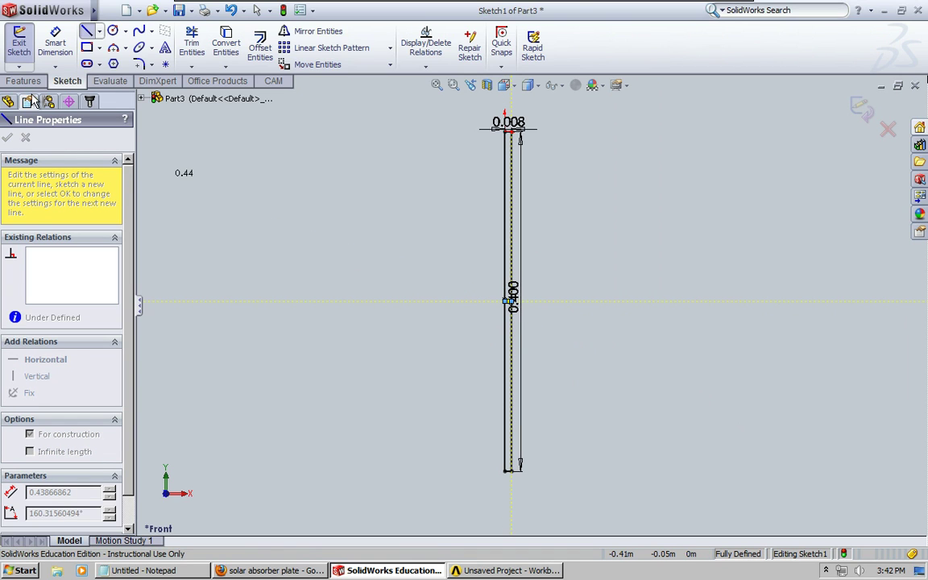
pyautogui.press('Escape')
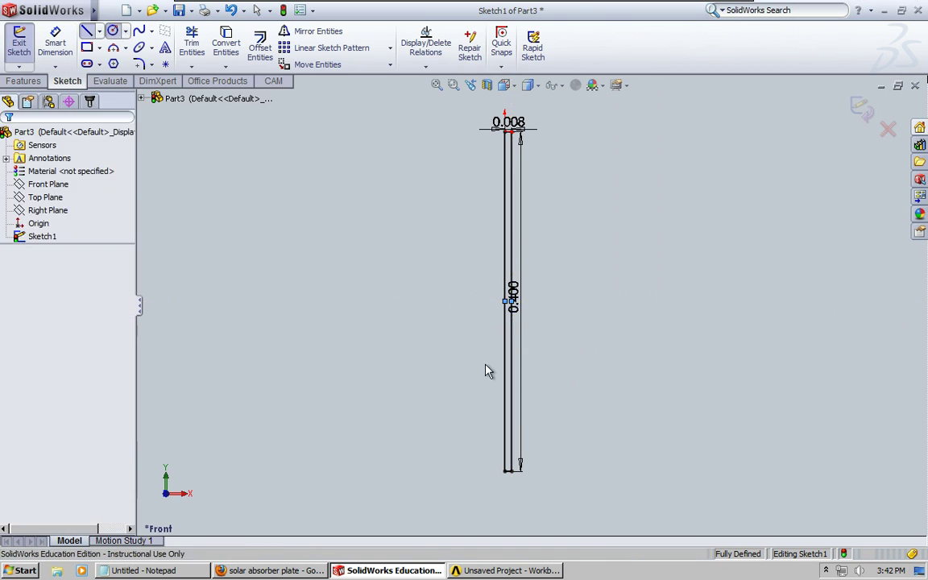
# Draw a circle centred on the centerline's midpoint, crossing the plate.
pyautogui.moveTo(486, 371); pyautogui.dragTo(528, 368, button='right')
pyautogui.scroll(-3, 534, 321)
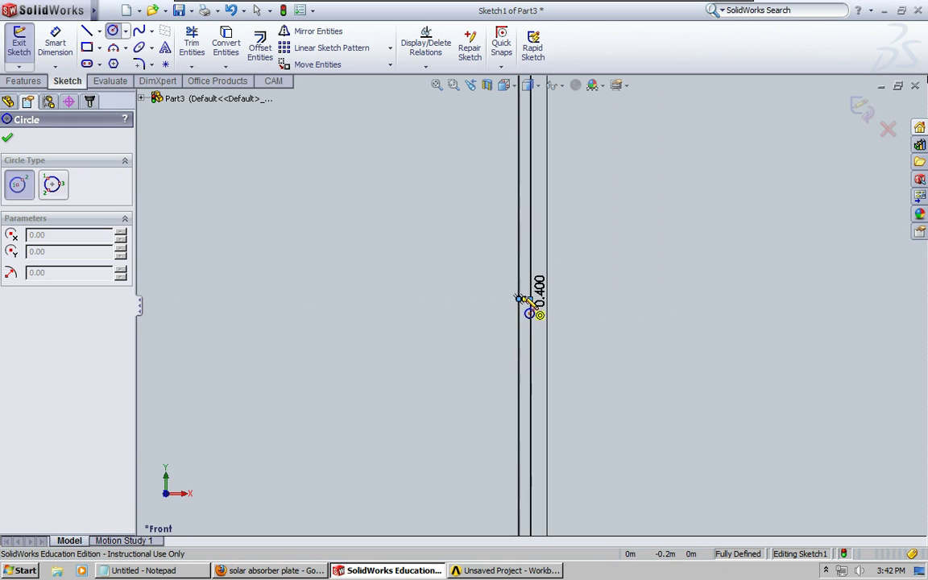
pyautogui.scroll(-5, 519, 298)
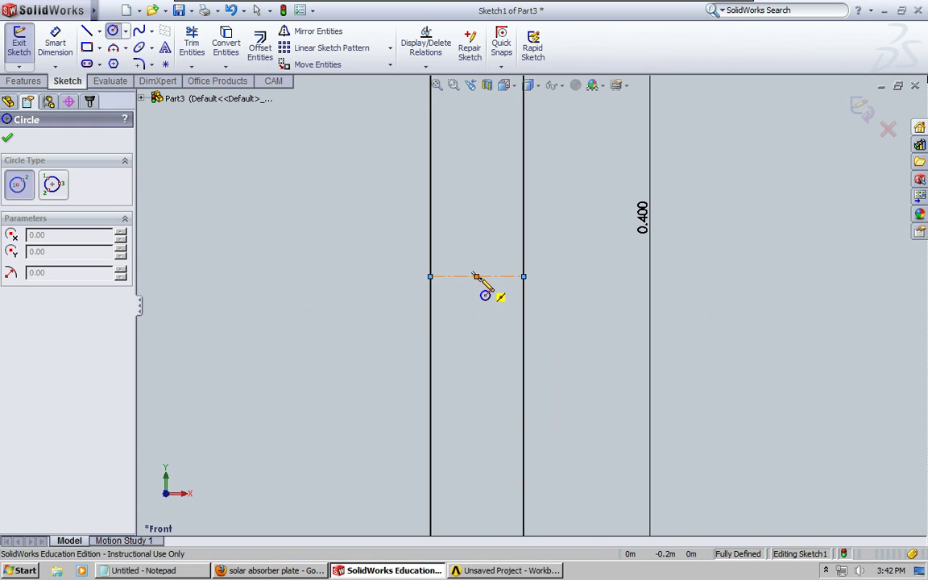
pyautogui.click(476, 276)
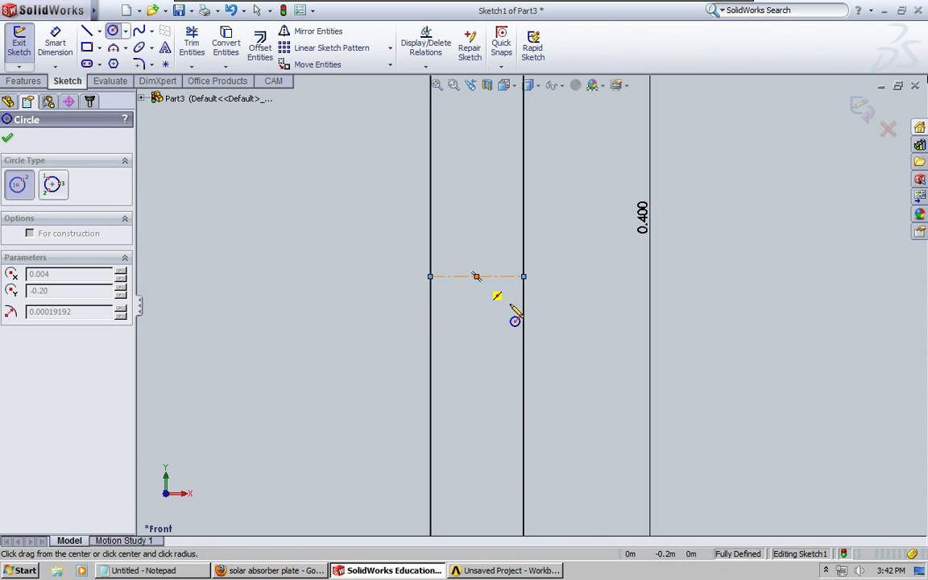
pyautogui.click(566, 395)
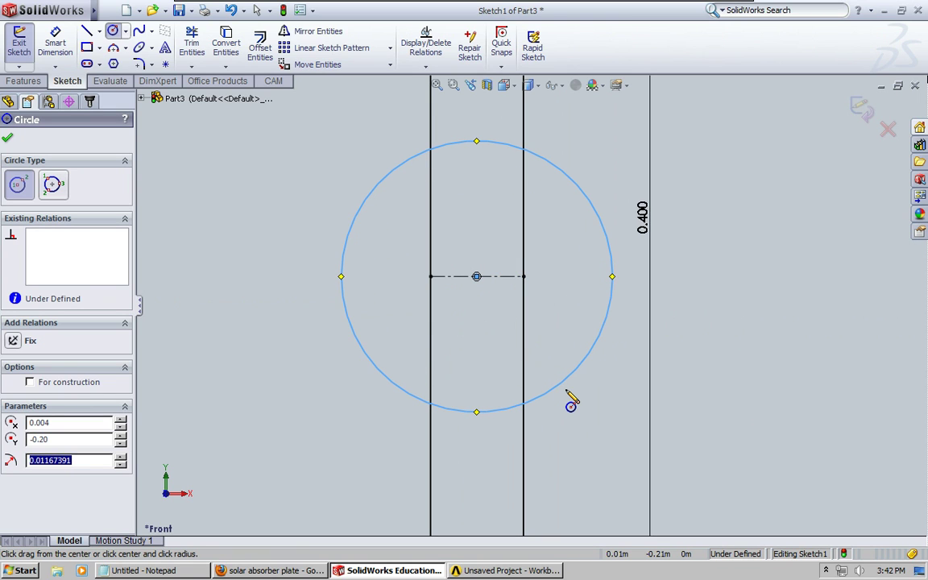
pyautogui.click(108, 10)
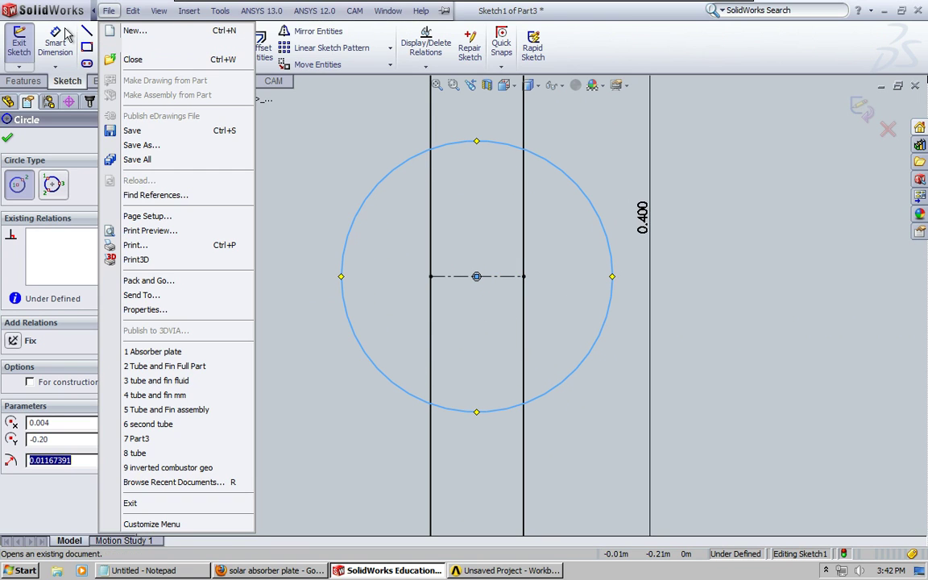
# Give the tube circle a 0.022 m diameter dimension.
pyautogui.click(55, 48)
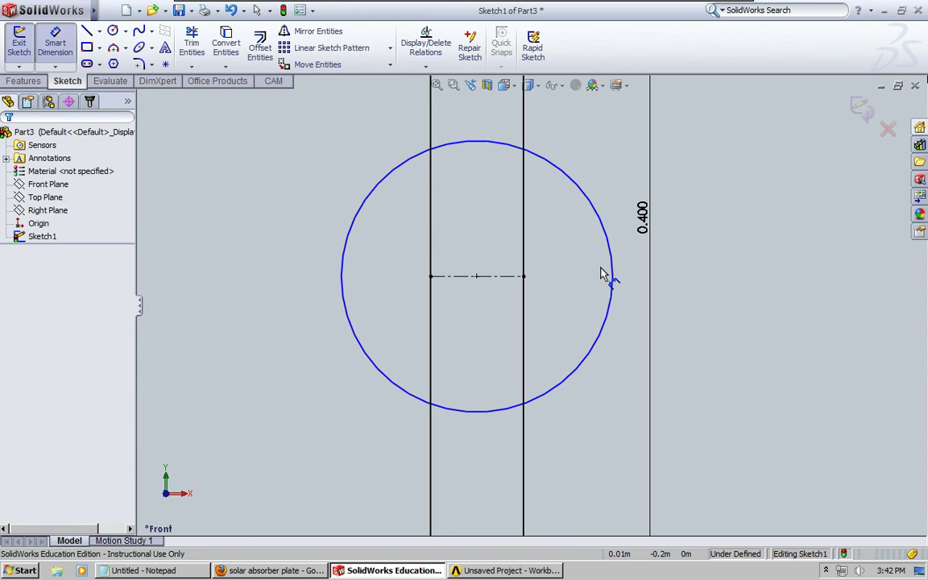
pyautogui.click(345, 247)
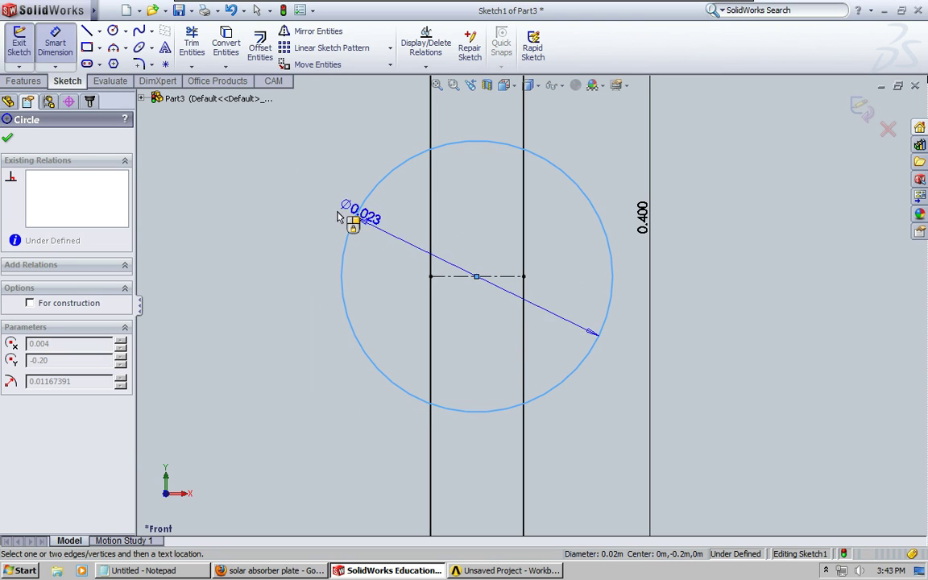
pyautogui.click(302, 203)
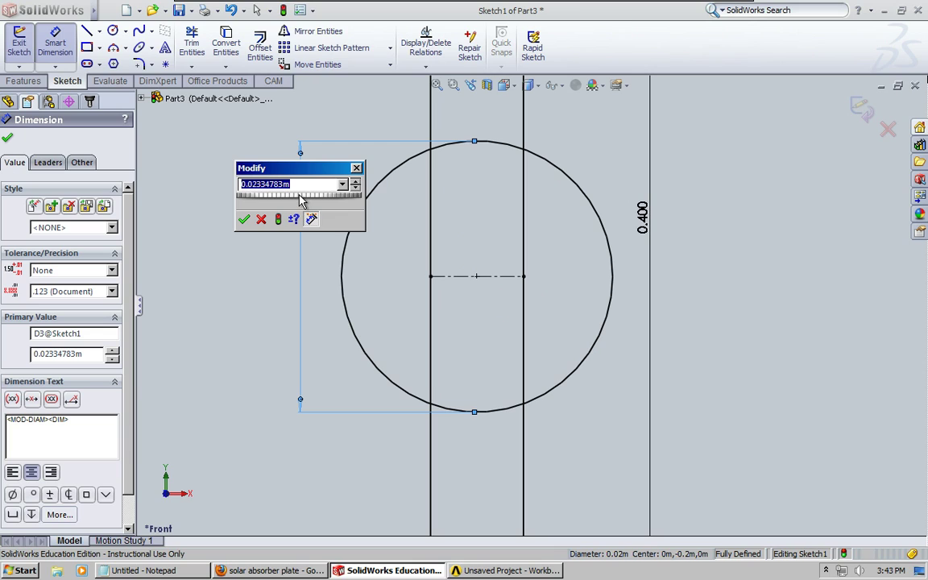
pyautogui.write('.022')
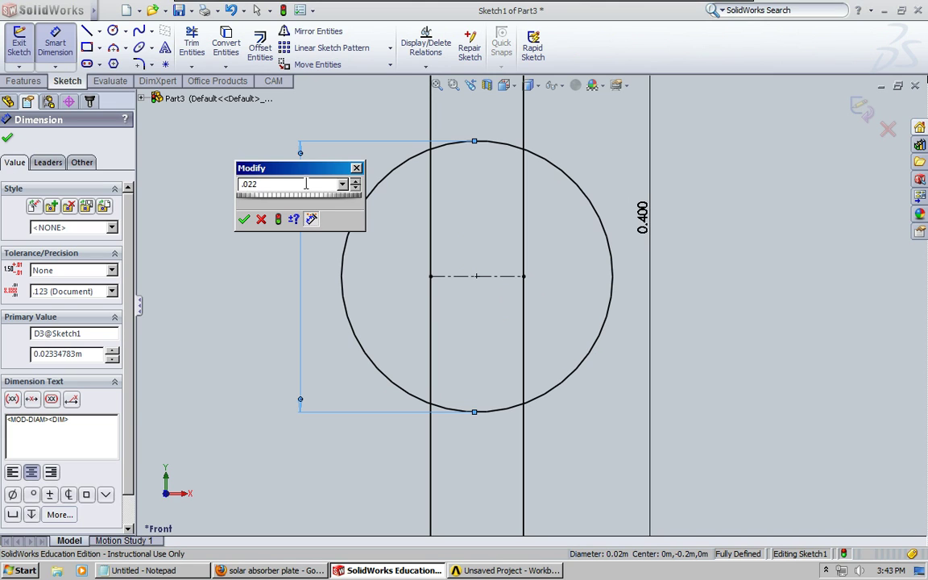
pyautogui.click(244, 220)
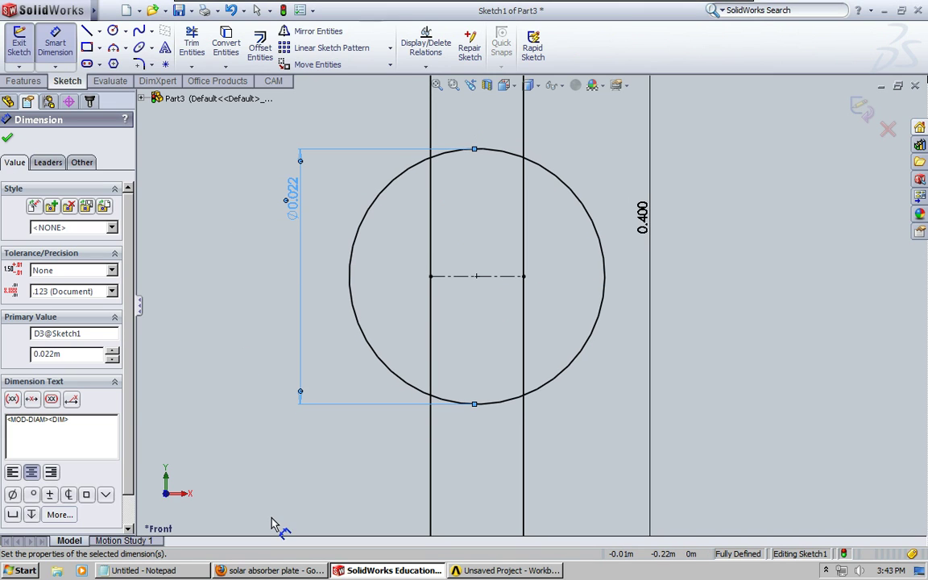
# Check the tube OD and ID specs in the Notepad notes, then minimize them.
pyautogui.click(175, 572)
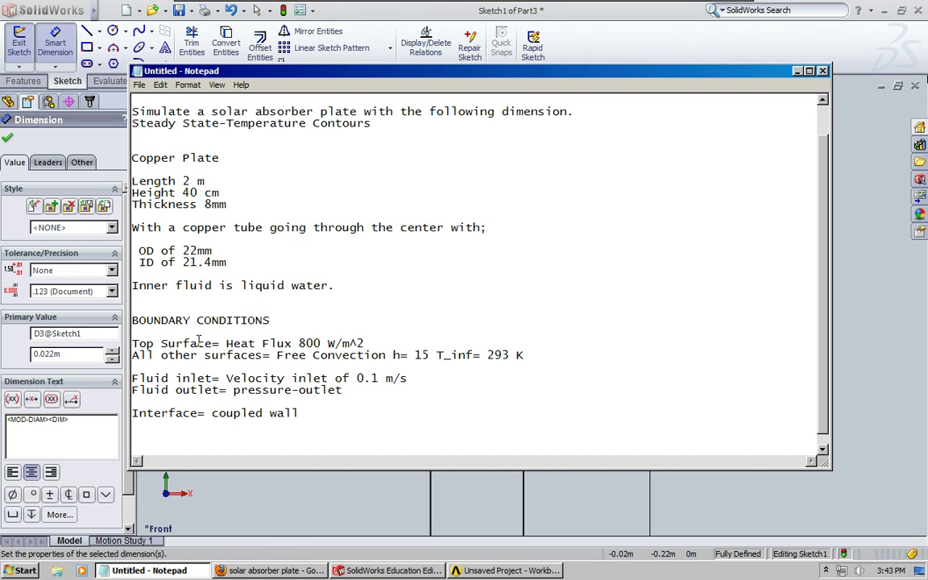
pyautogui.moveTo(139, 251); pyautogui.dragTo(200, 261)
pyautogui.click(248, 296)
pyautogui.click(154, 572)
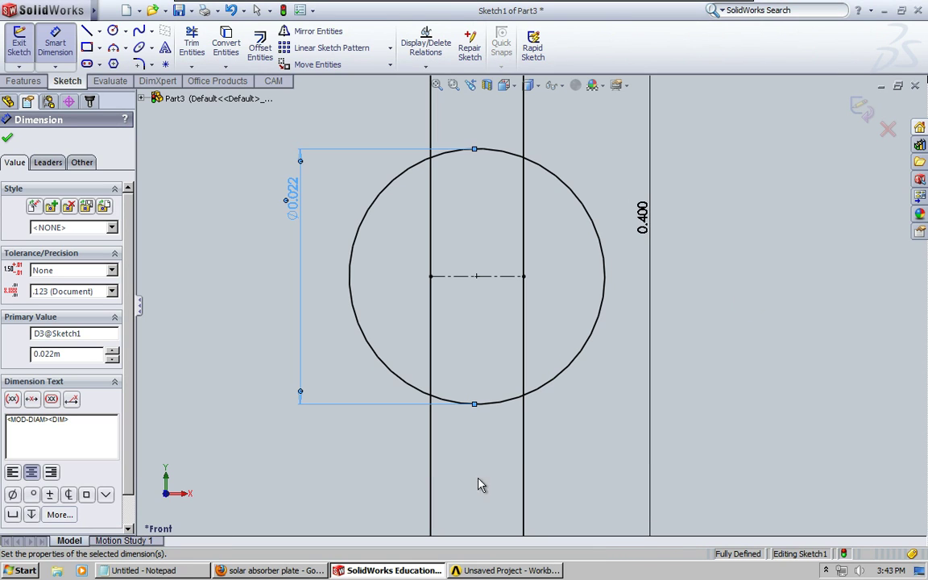
# Power-trim the circle arcs inside the strip and the strip edges inside the circle.
pyautogui.click(191, 40)
pyautogui.moveTo(495, 138)
pyautogui.mouseDown()
pyautogui.moveTo(498, 195)
pyautogui.moveTo(482, 184)
pyautogui.moveTo(538, 244)
pyautogui.moveTo(452, 219)
pyautogui.moveTo(397, 257)
pyautogui.moveTo(466, 326)
pyautogui.moveTo(513, 316)
pyautogui.moveTo(548, 281)
pyautogui.moveTo(487, 268)
pyautogui.moveTo(494, 458)
pyautogui.moveTo(513, 487)
pyautogui.mouseUp()
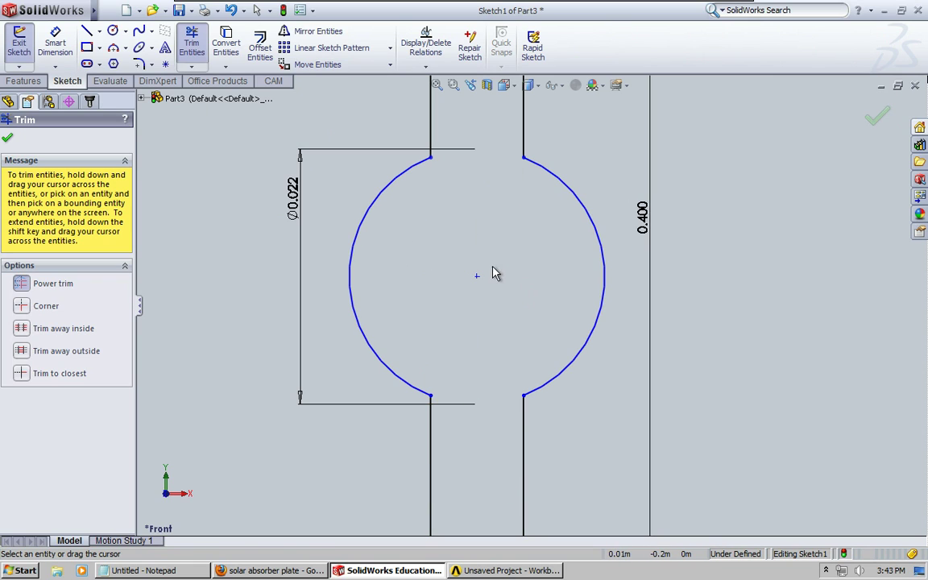
pyautogui.moveTo(495, 273); pyautogui.dragTo(471, 282)
pyautogui.scroll(10, 489, 234)
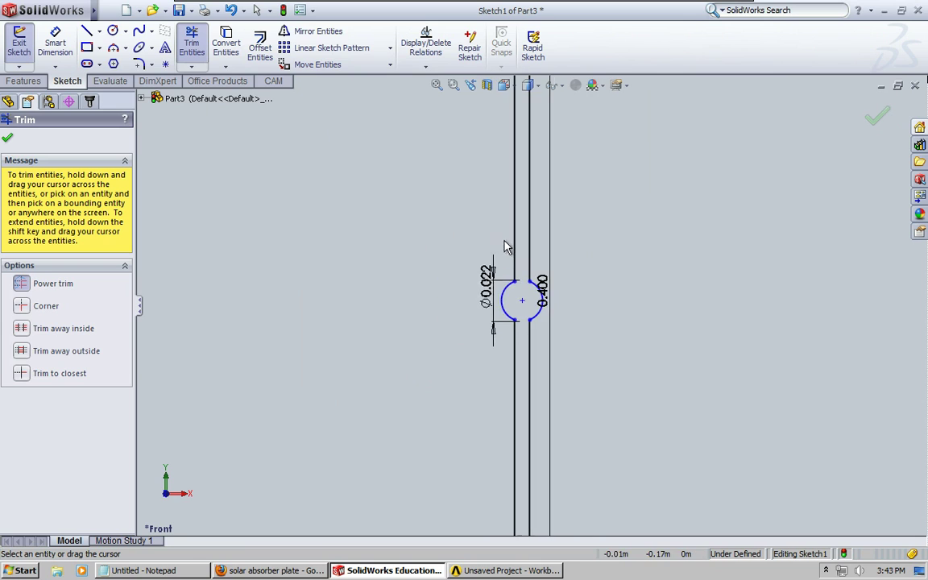
pyautogui.scroll(3, 575, 266)
pyautogui.scroll(-2, 577, 268)
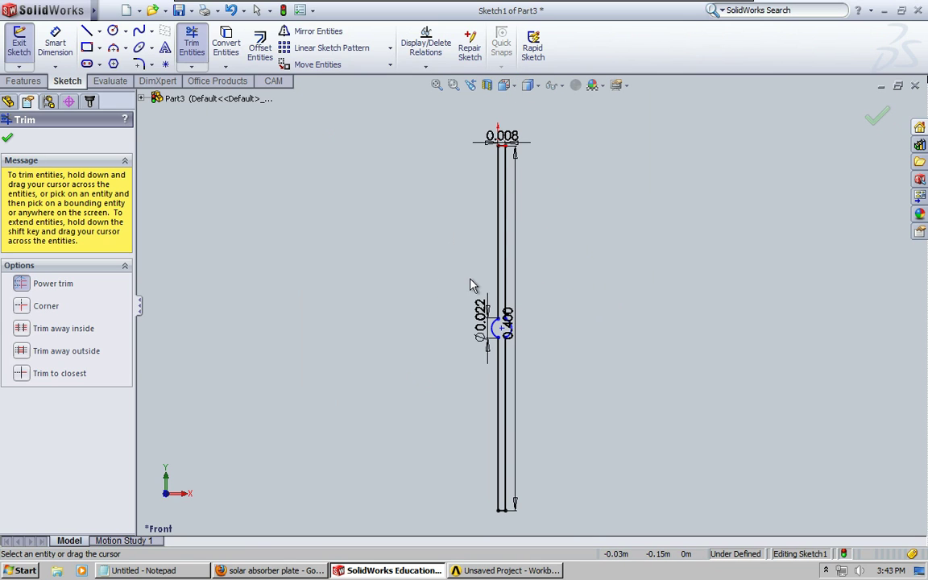
pyautogui.click(8, 140)
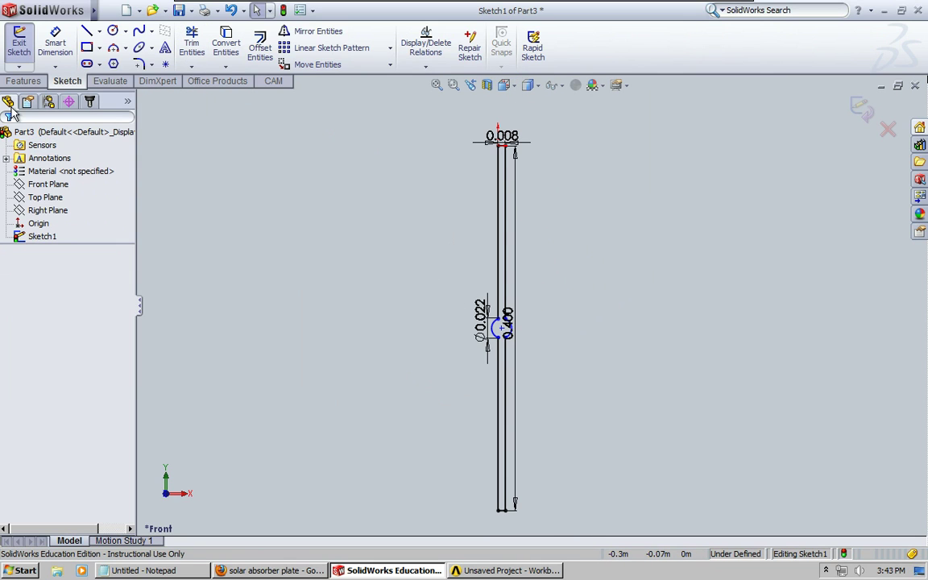
# Extrude the merged plate-and-tube outline 2 m deep as Boss-Extrude1.
pyautogui.click(19, 44)
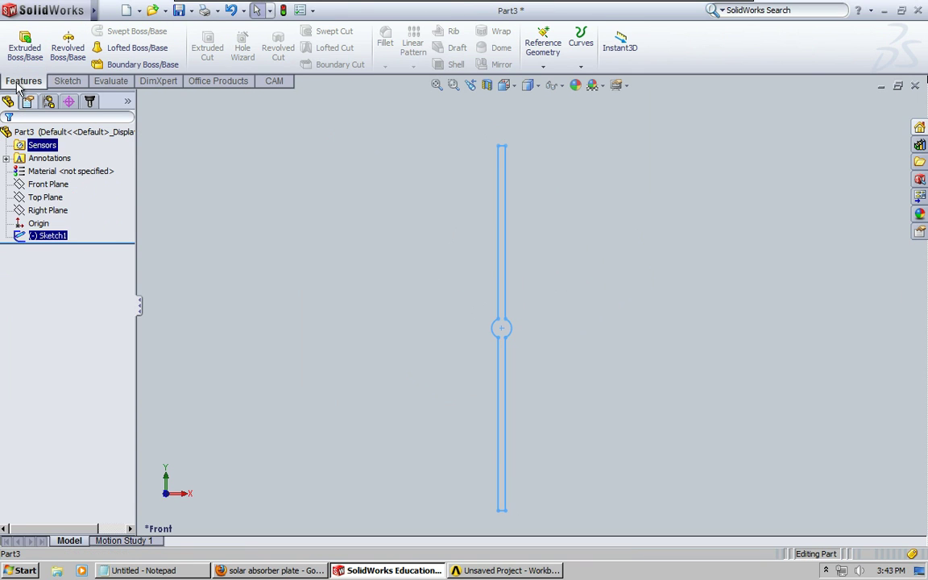
pyautogui.click(26, 41)
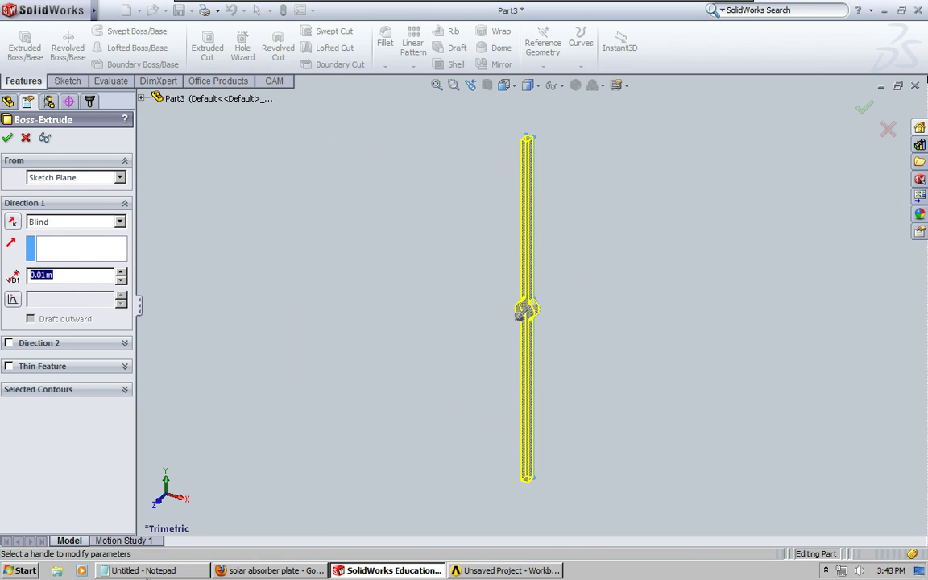
pyautogui.click(234, 570)
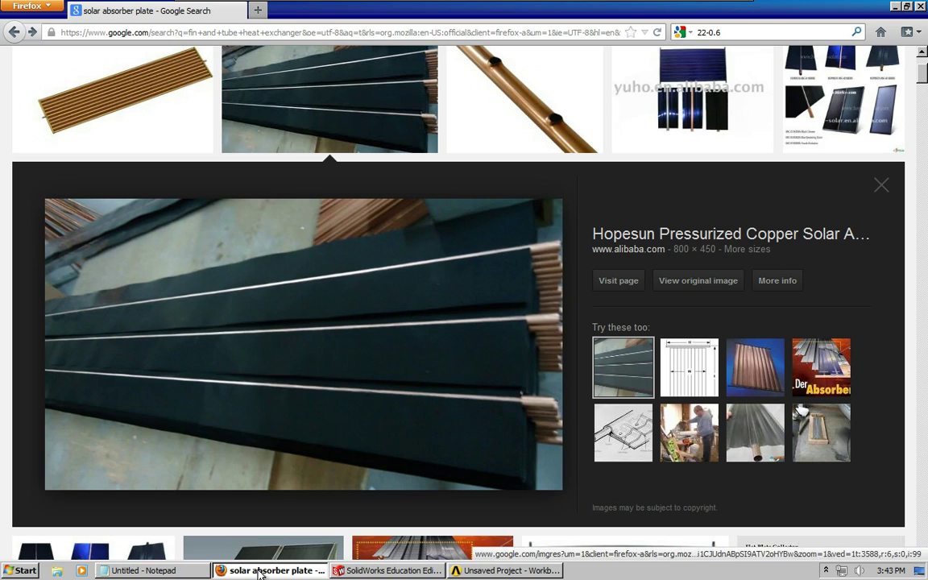
pyautogui.hotkey('alt', 'Tab')
pyautogui.moveTo(59, 274); pyautogui.dragTo(18, 277)
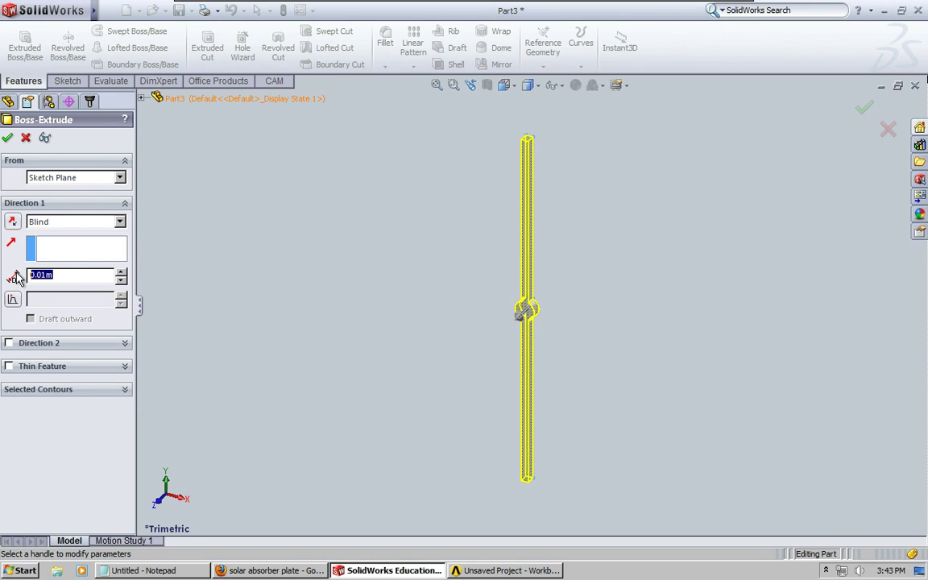
pyautogui.write('2')
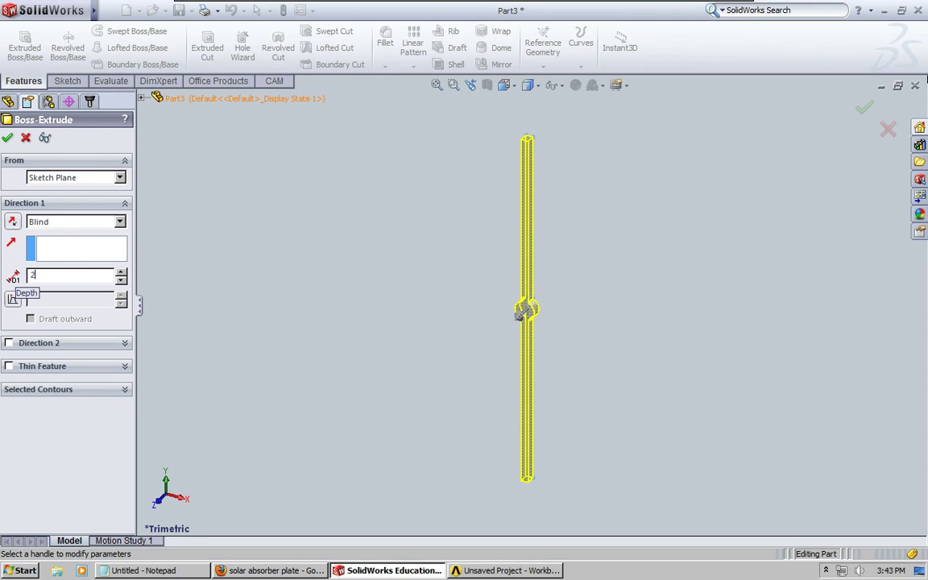
pyautogui.click(8, 137)
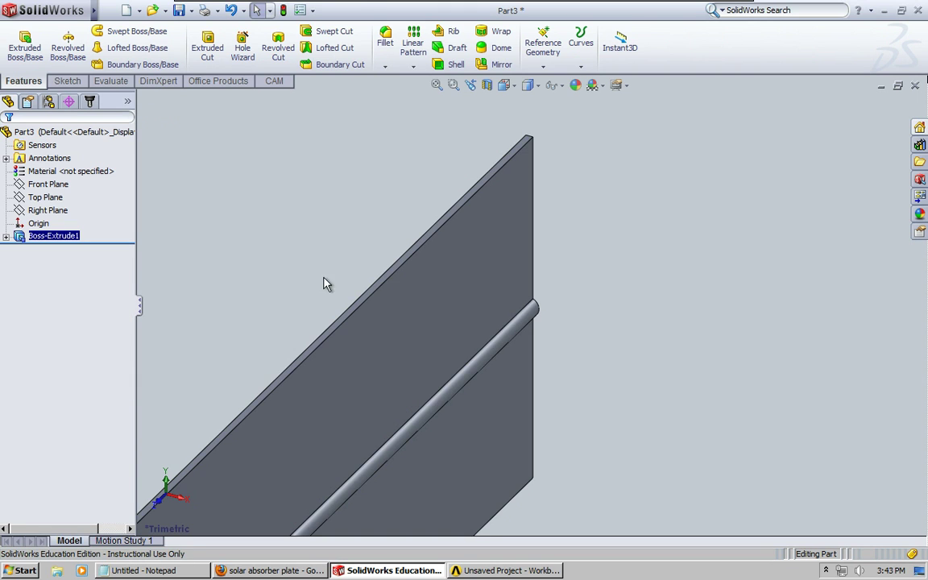
# Zoom over the extruded plate, then switch to the Back view facing the tube end.
pyautogui.scroll(6, 543, 299)
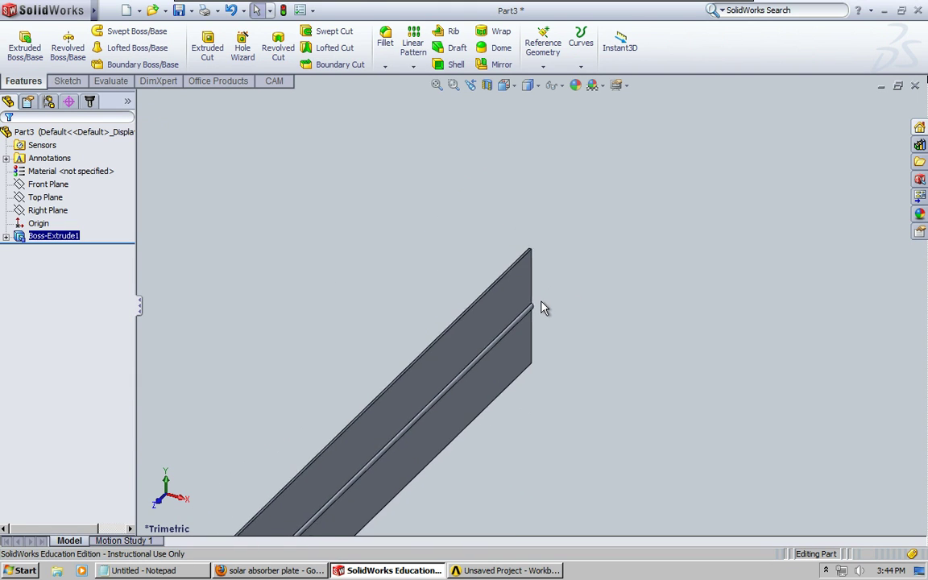
pyautogui.scroll(-10, 439, 394)
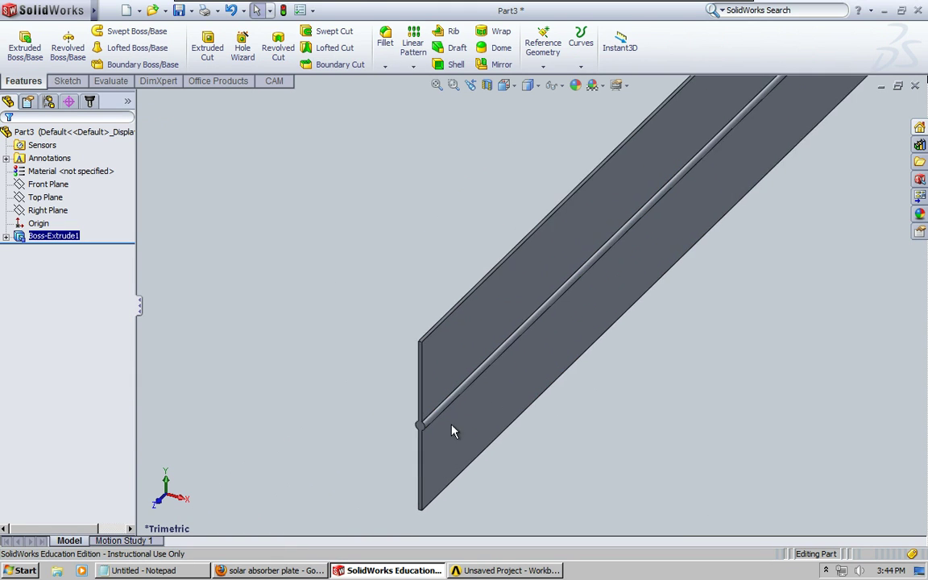
pyautogui.scroll(-3, 485, 357)
pyautogui.scroll(5, 665, 321)
pyautogui.scroll(5, 739, 269)
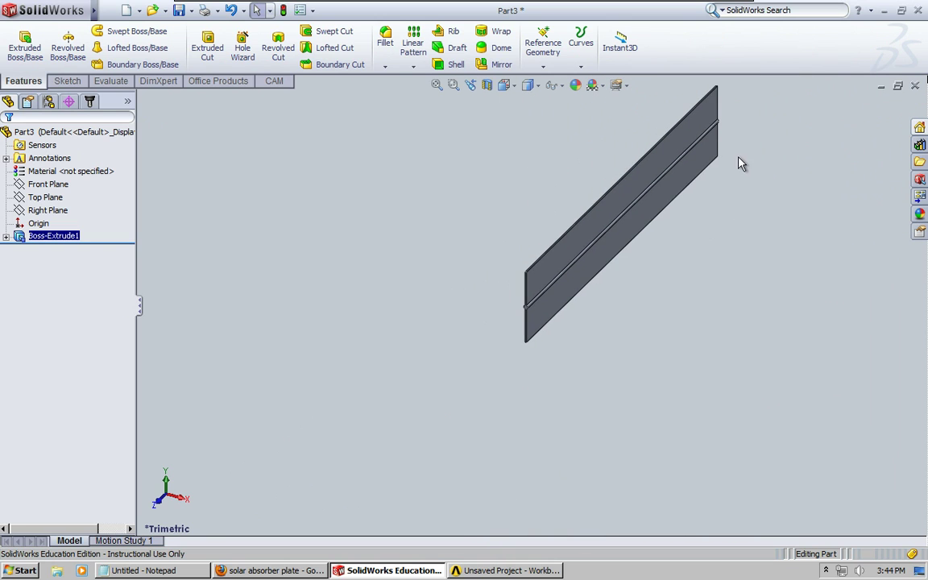
pyautogui.scroll(-3, 713, 137)
pyautogui.scroll(-3, 713, 137)
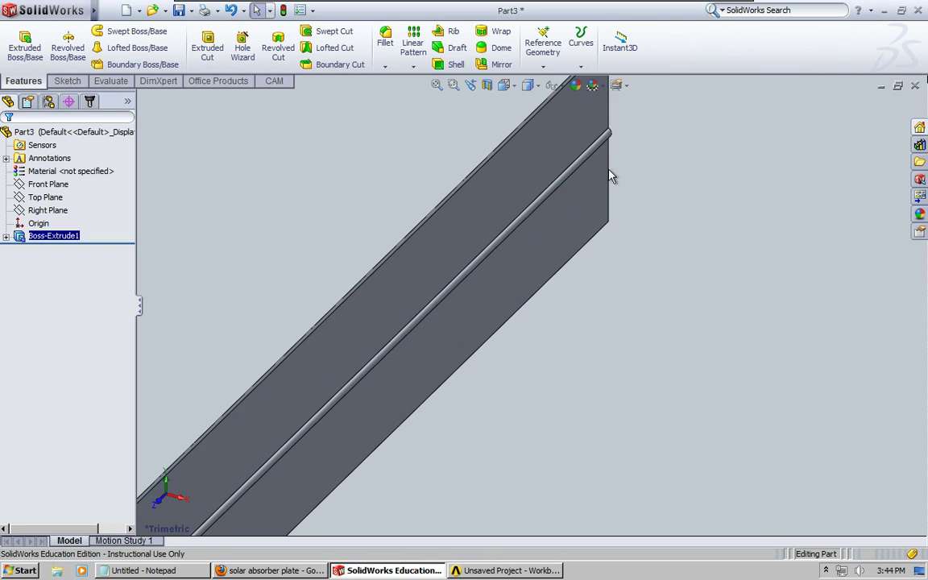
pyautogui.click(514, 87)
pyautogui.click(558, 121)
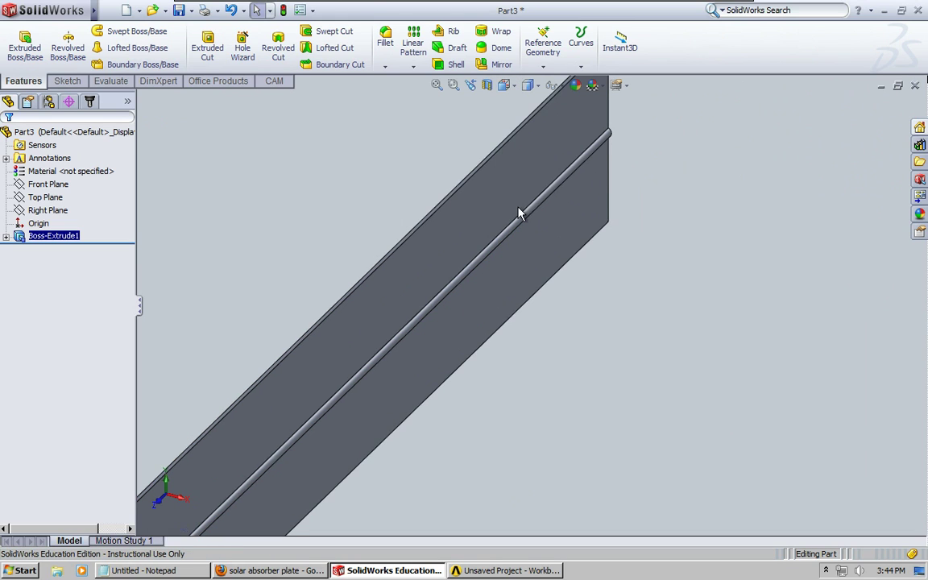
# Start a new sketch on the plate's flat end face instead of the Front Plane.
pyautogui.click(34, 187)
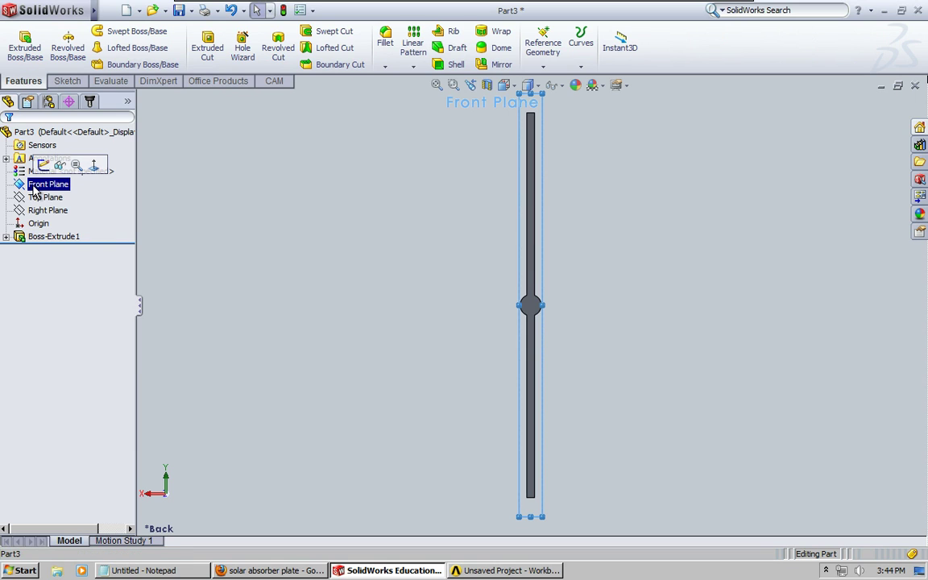
pyautogui.click(43, 166)
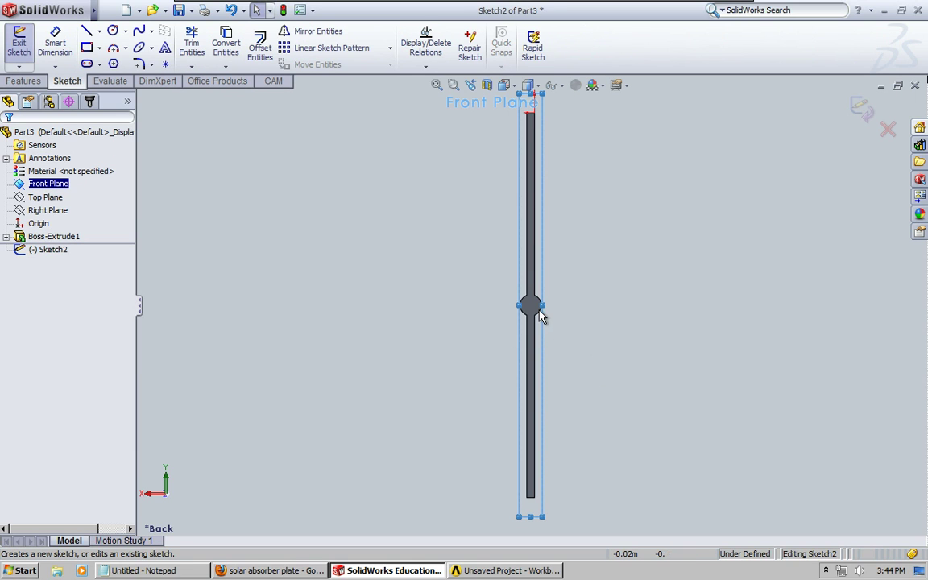
pyautogui.scroll(-5, 540, 316)
pyautogui.scroll(-5, 518, 304)
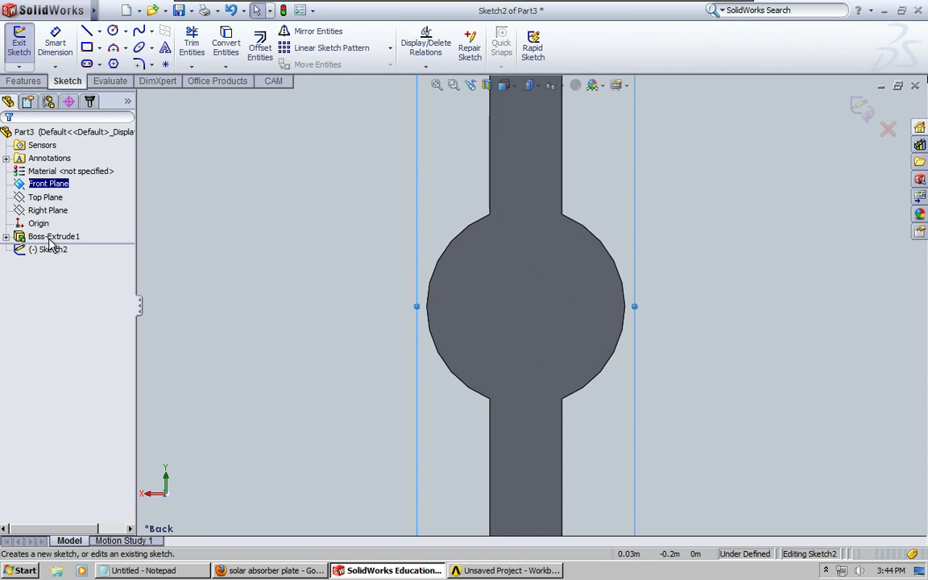
pyautogui.click(18, 42)
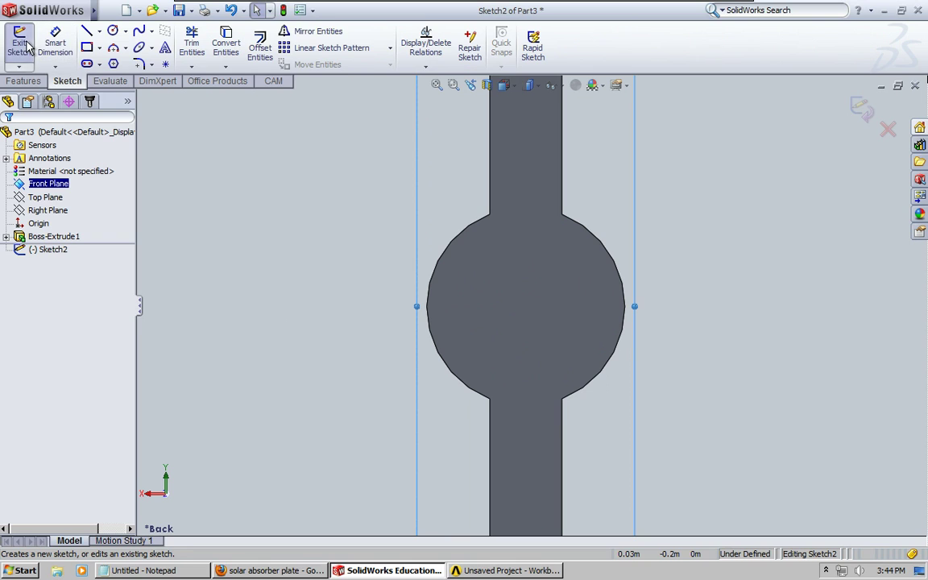
pyautogui.click(532, 198)
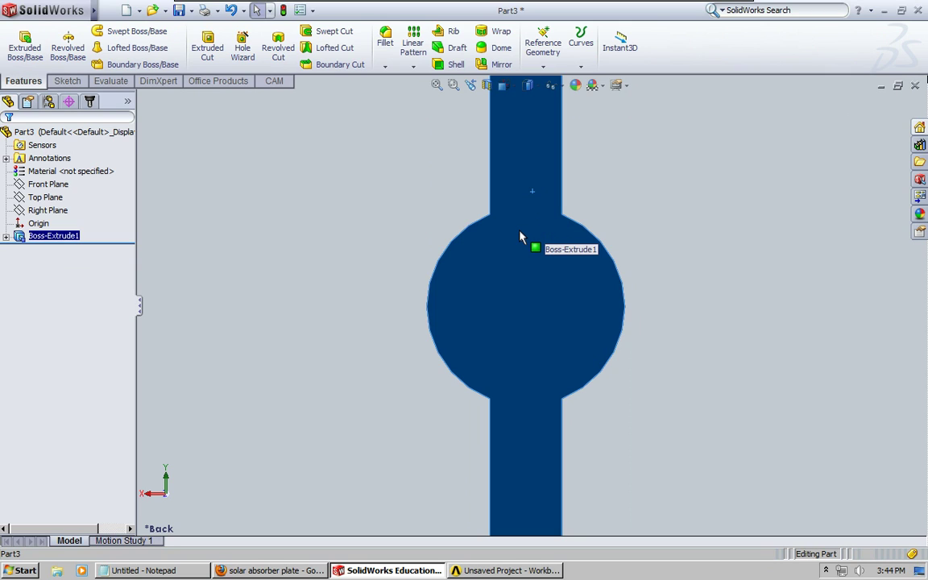
pyautogui.click(543, 197)
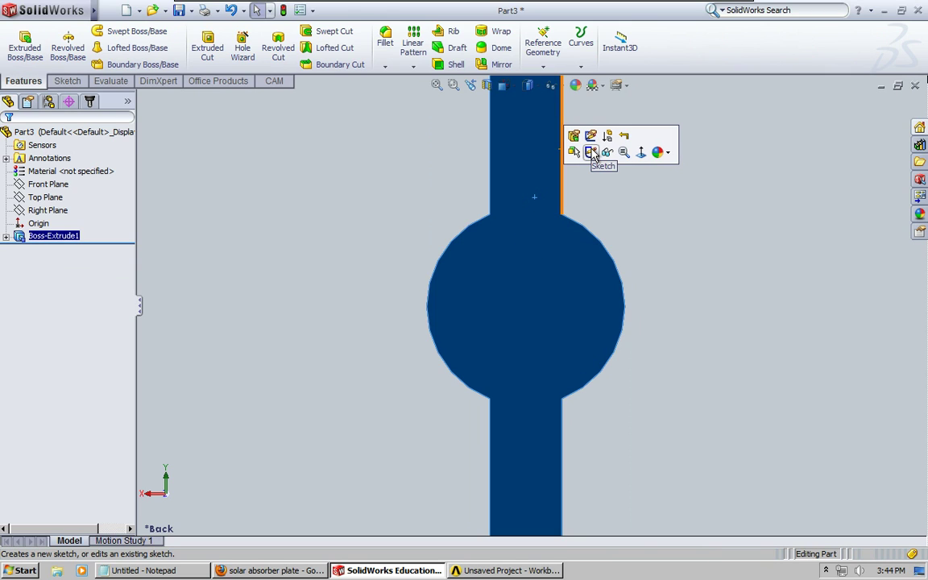
pyautogui.click(591, 153)
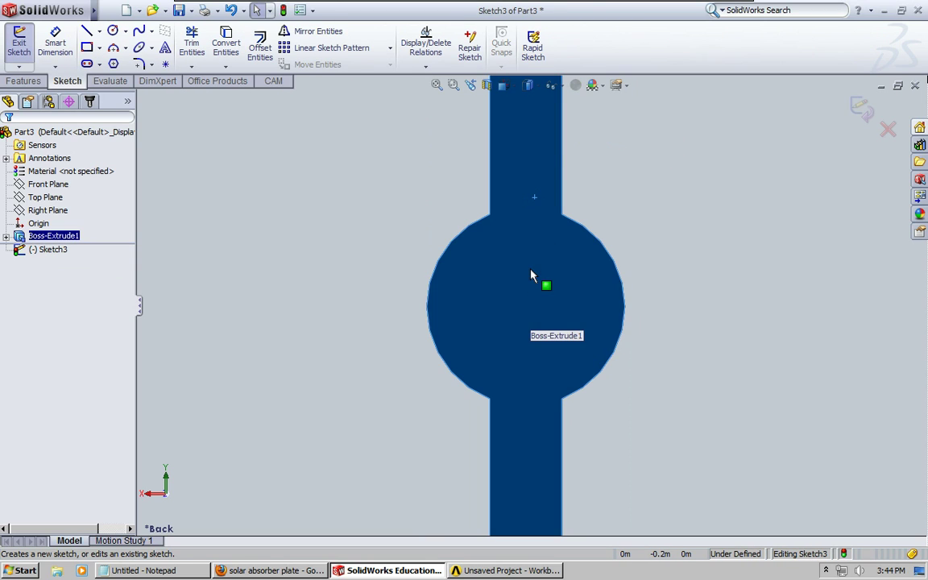
# Draw a circle centred on the tube centre, viewed normal to the end face.
pyautogui.click(113, 31)
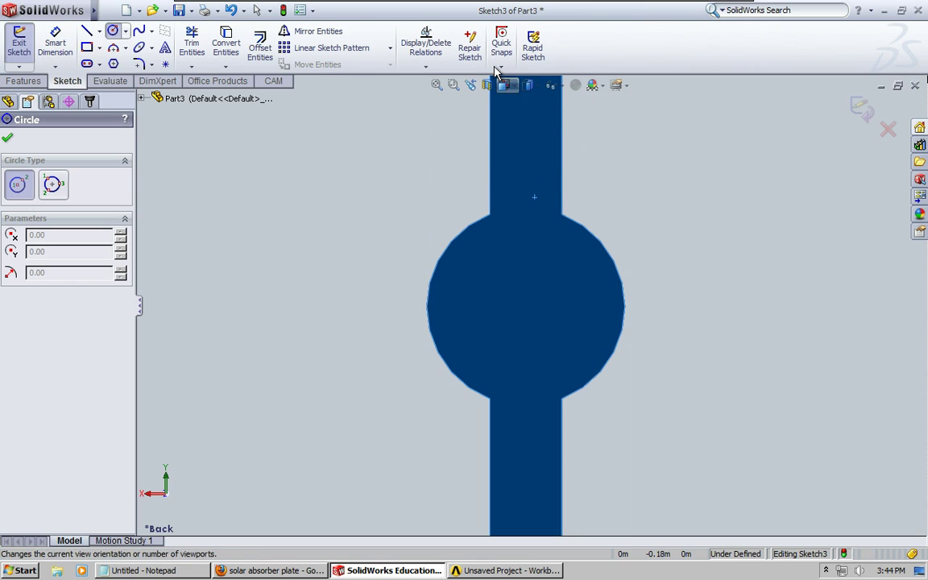
pyautogui.moveTo(503, 83)
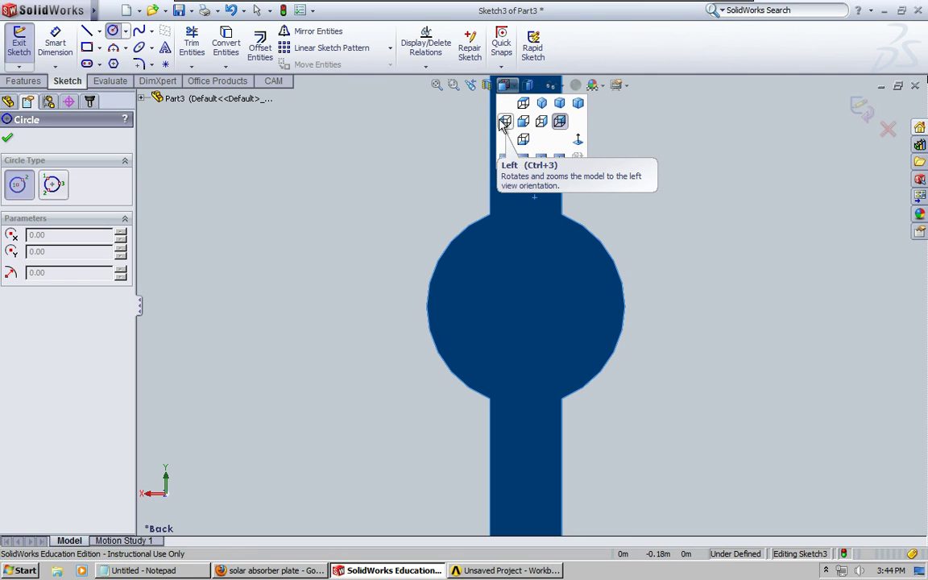
pyautogui.click(522, 121)
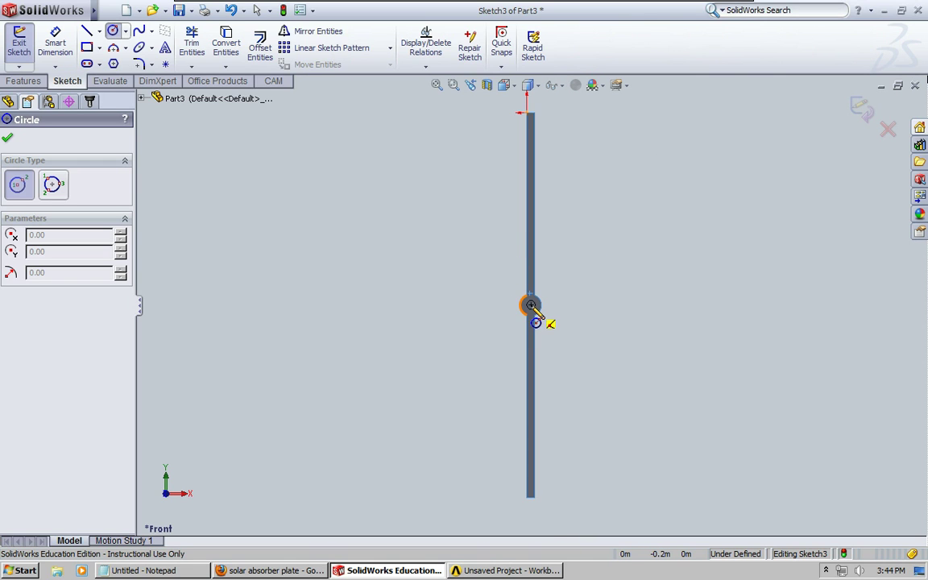
pyautogui.scroll(-6, 532, 309)
pyautogui.scroll(-3, 530, 306)
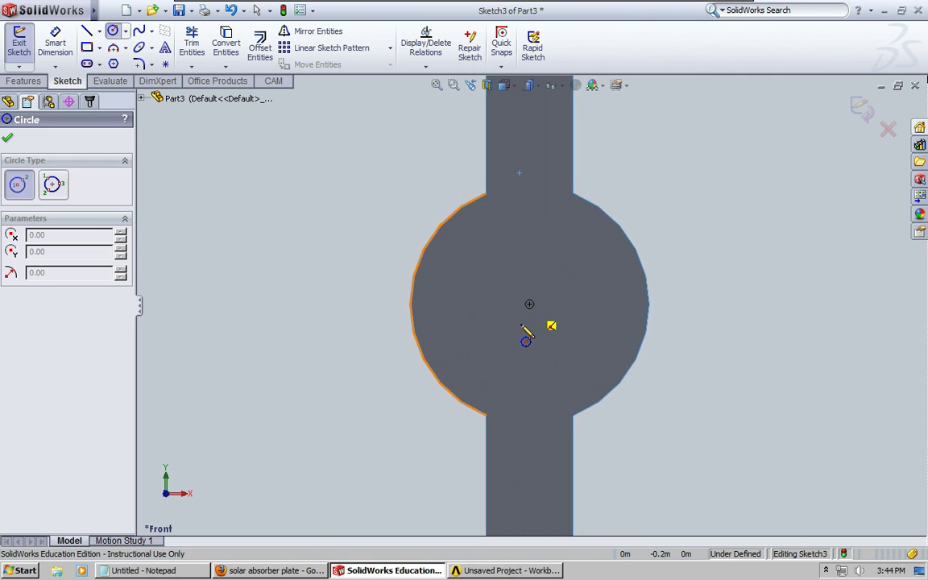
pyautogui.click(529, 304)
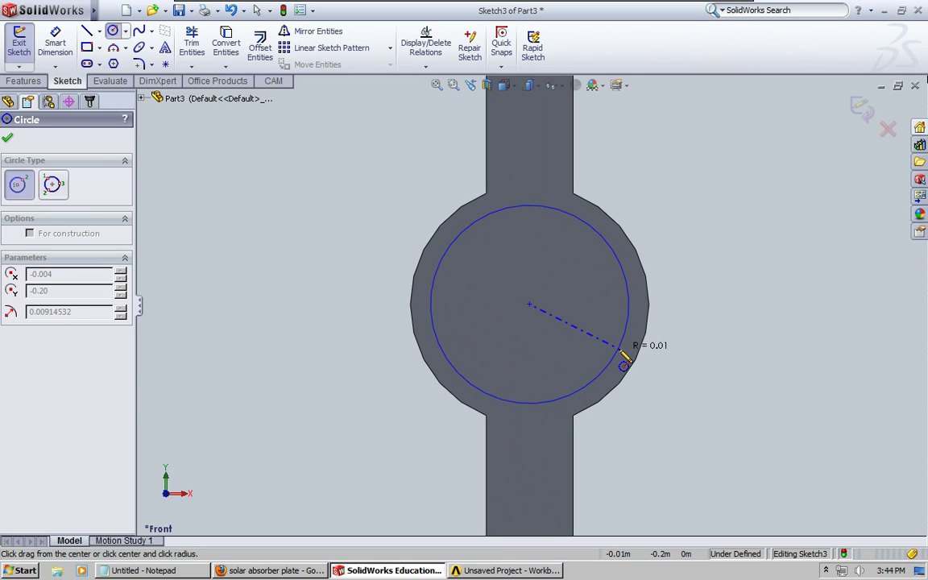
pyautogui.click(617, 353)
# Dimension the circle to 0.0214 m diameter, matching the tube's inner diameter from the notes.
pyautogui.click(55, 41)
pyautogui.click(628, 274)
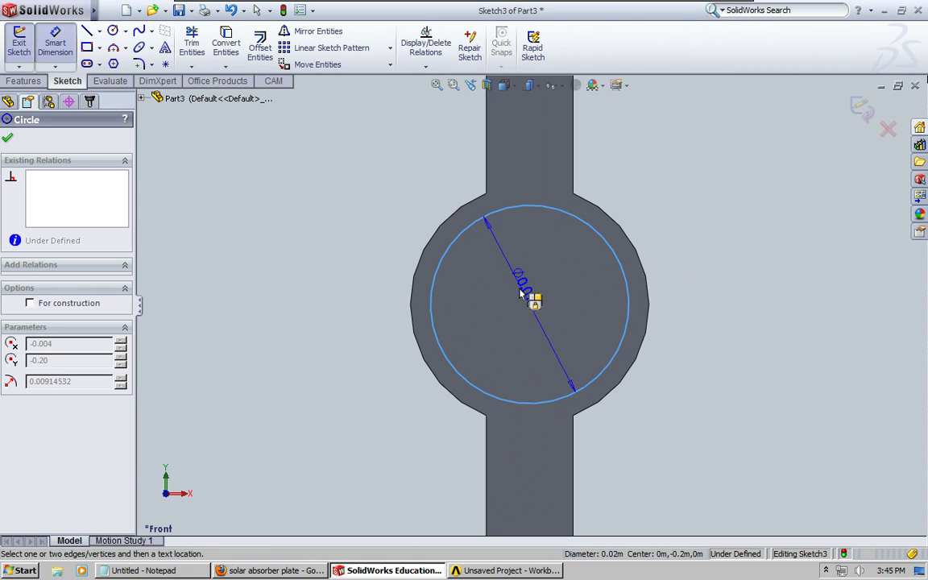
pyautogui.click(651, 213)
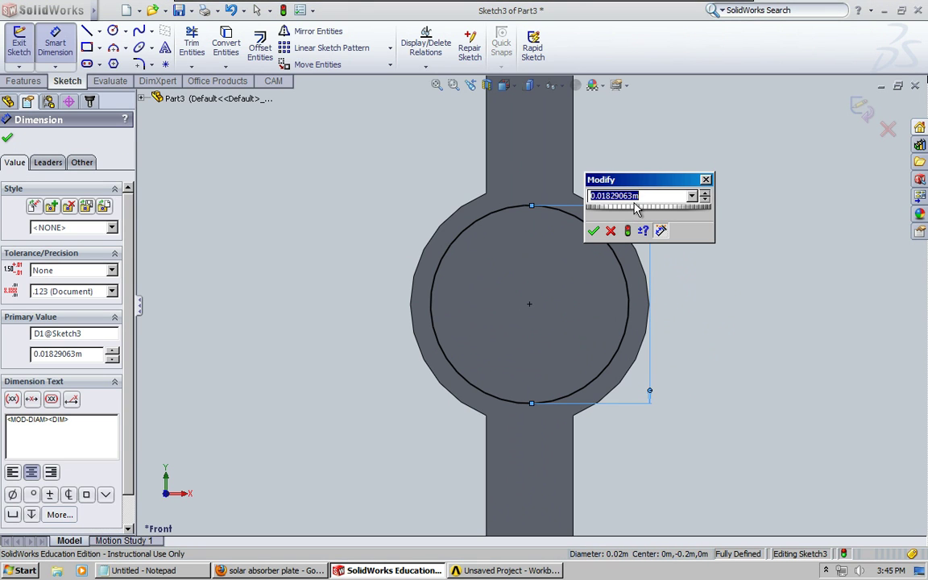
pyautogui.click(145, 570)
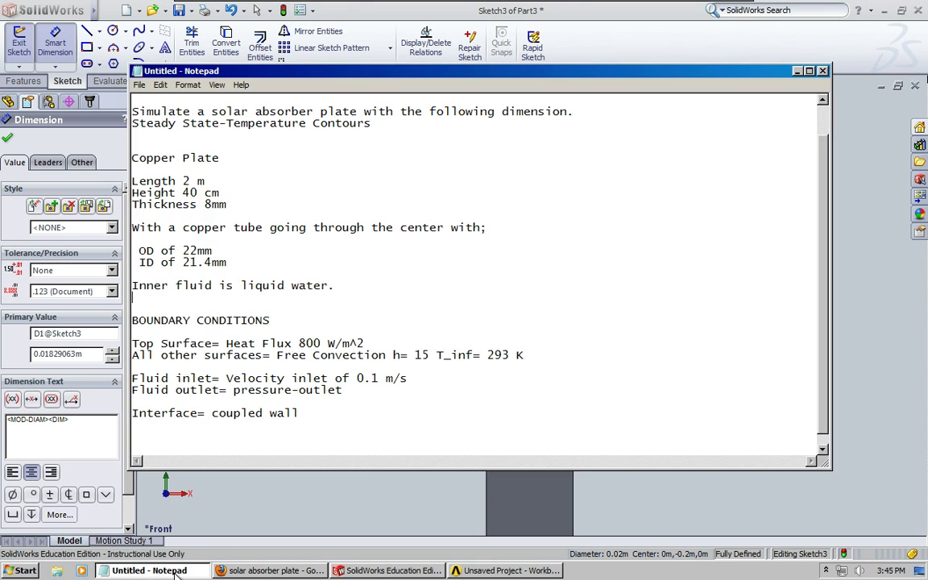
pyautogui.click(175, 572)
pyautogui.write('.0214')
pyautogui.press('Return')
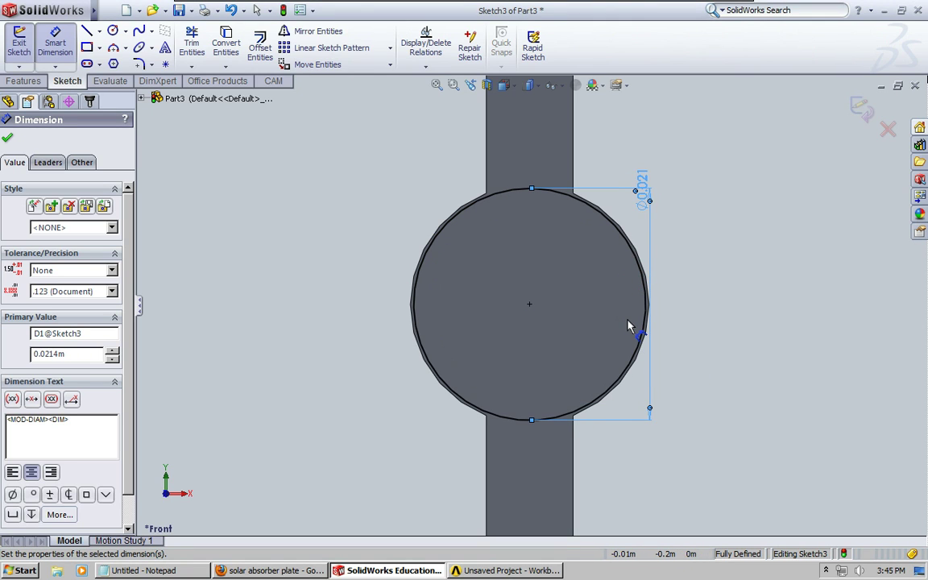
# Extrude-cut the 0.0214 m circle of Sketch3 Through All to hollow the tube bore.
pyautogui.click(7, 138)
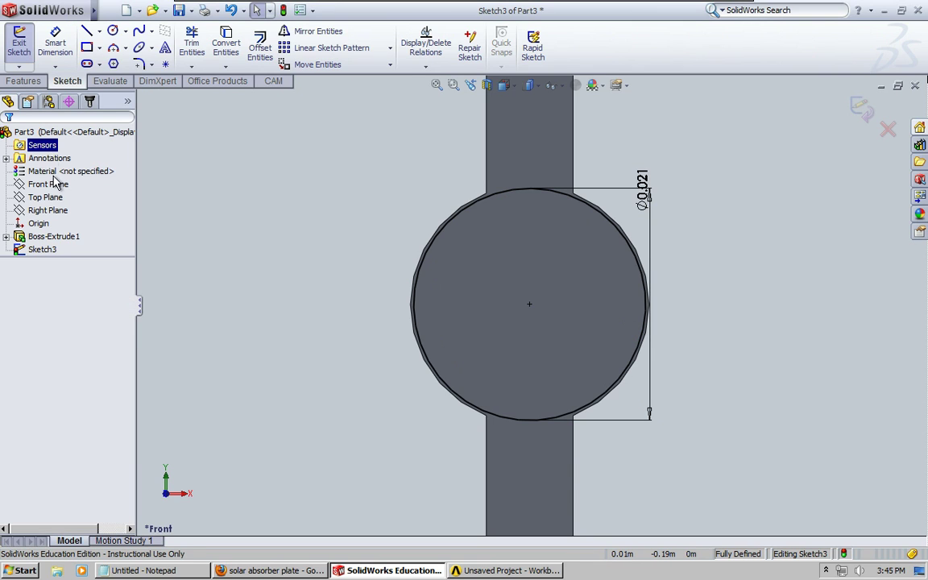
pyautogui.click(53, 251)
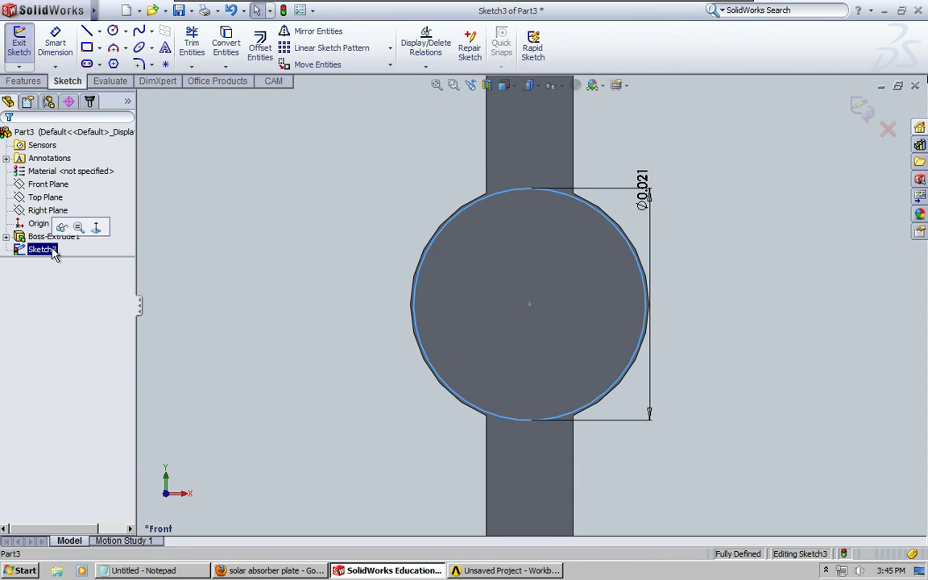
pyautogui.click(32, 82)
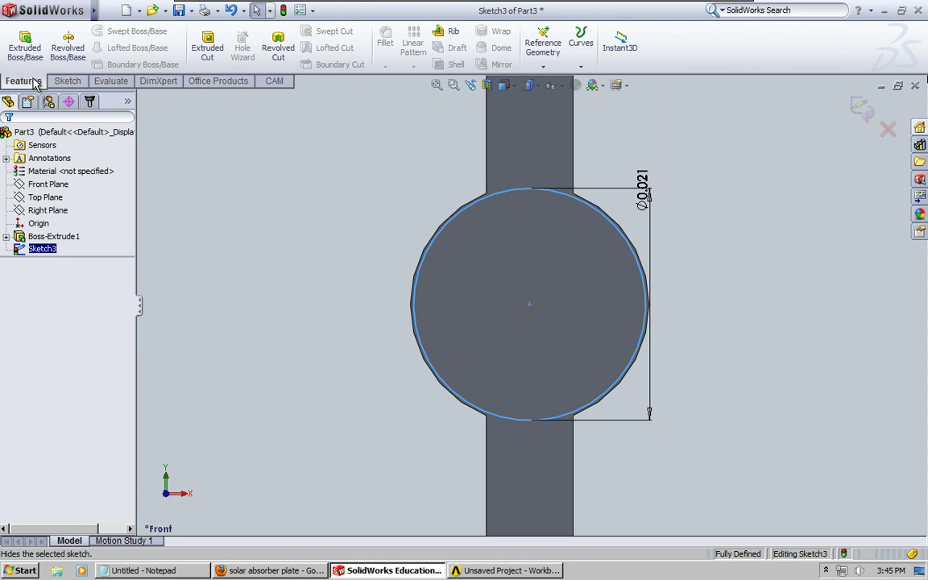
pyautogui.click(207, 45)
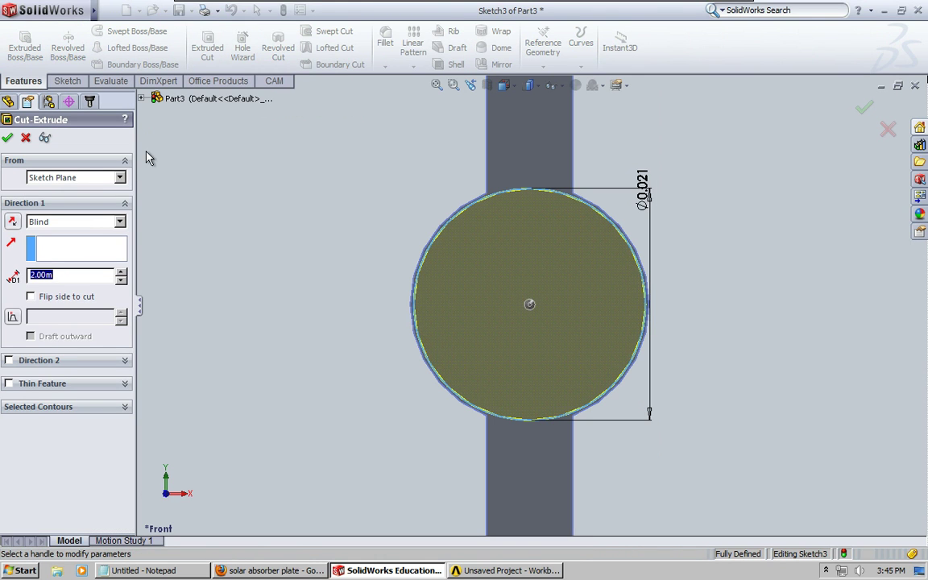
pyautogui.click(111, 225)
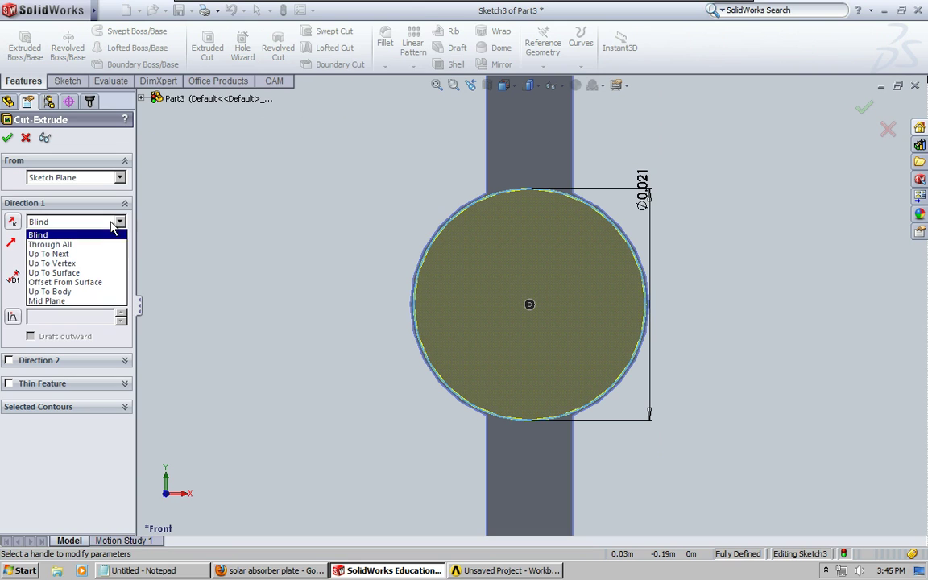
pyautogui.click(64, 244)
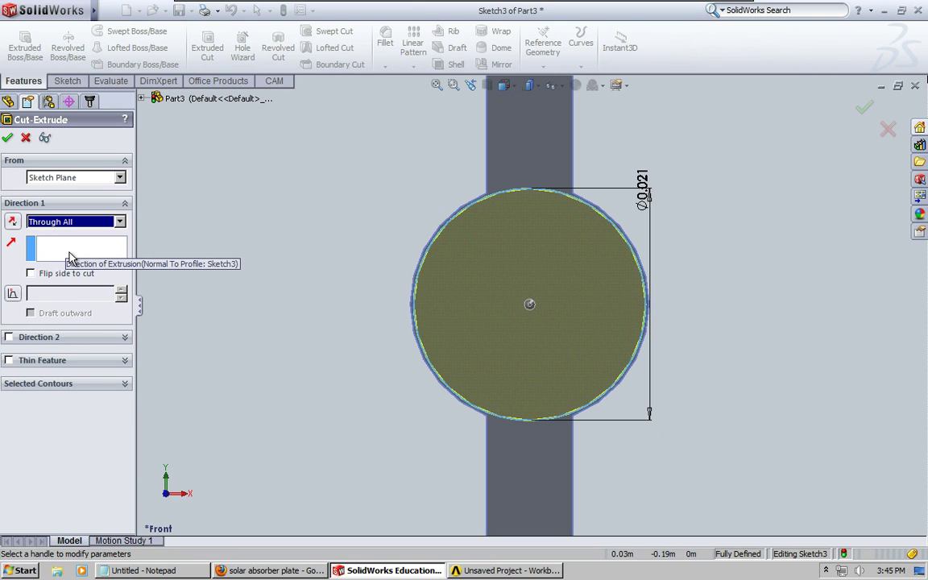
pyautogui.click(7, 137)
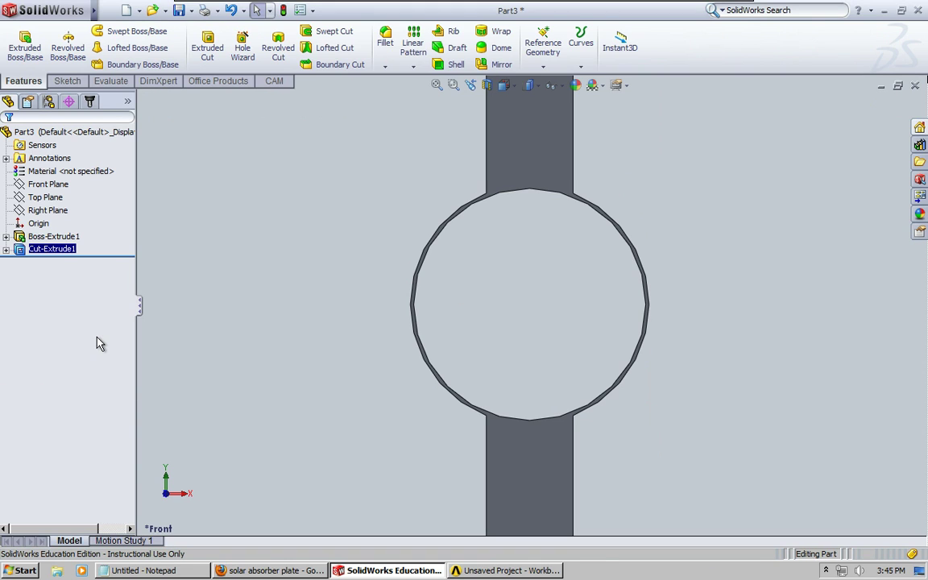
# Show the absorber plate in the Trimetric view.
pyautogui.click(514, 87)
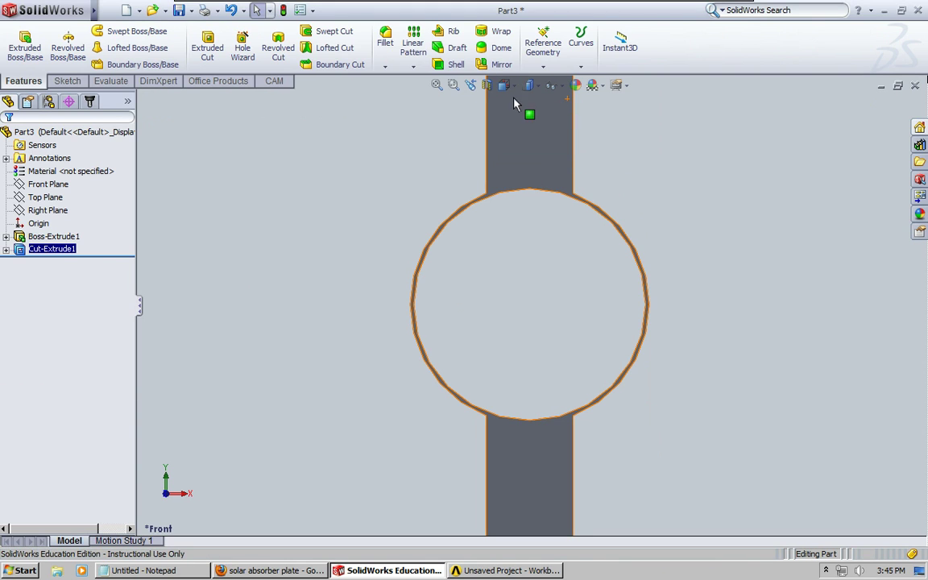
pyautogui.click(529, 86)
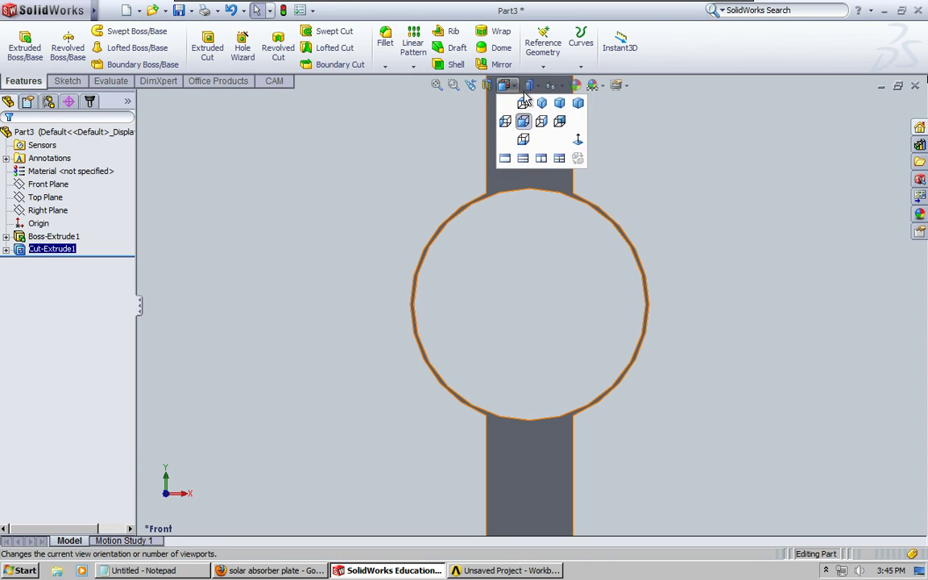
pyautogui.click(514, 85)
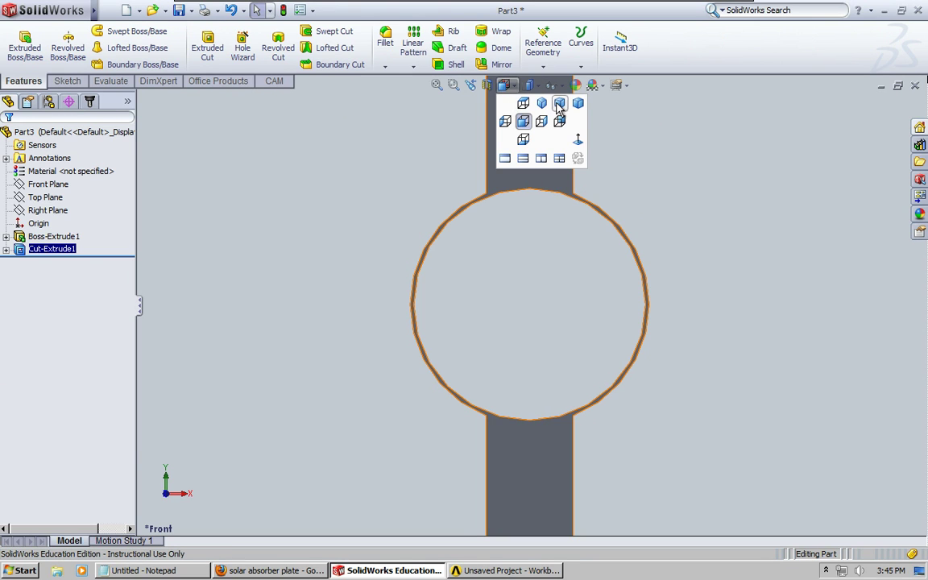
pyautogui.click(561, 103)
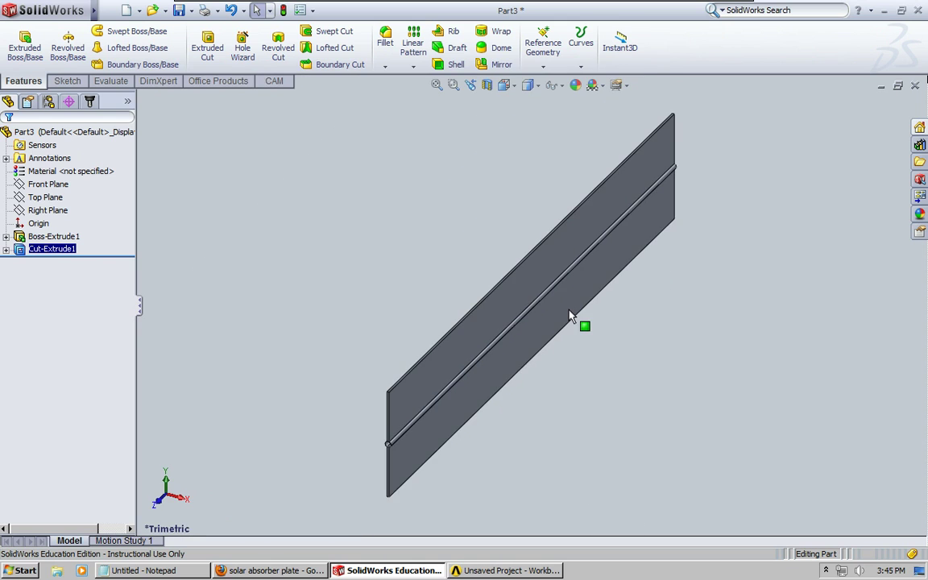
# Zoom in on the hollow tube channel's end, then zoom back out.
pyautogui.scroll(-5, 395, 423)
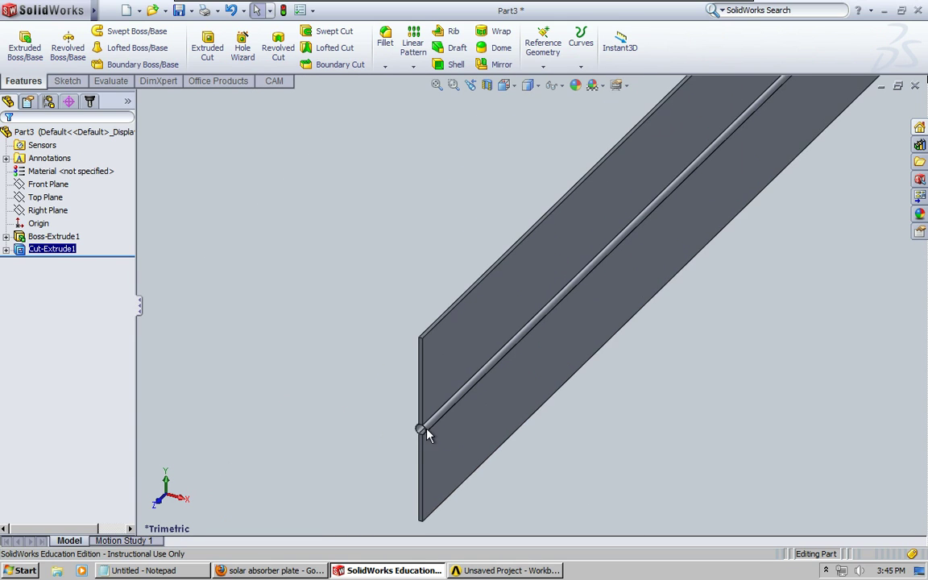
pyautogui.scroll(-6, 492, 398)
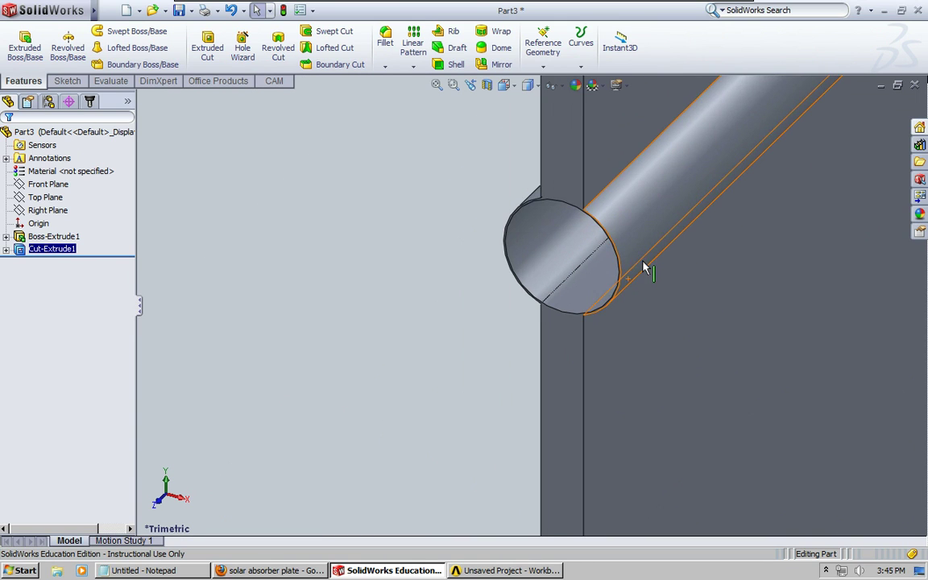
pyautogui.scroll(-8, 538, 287)
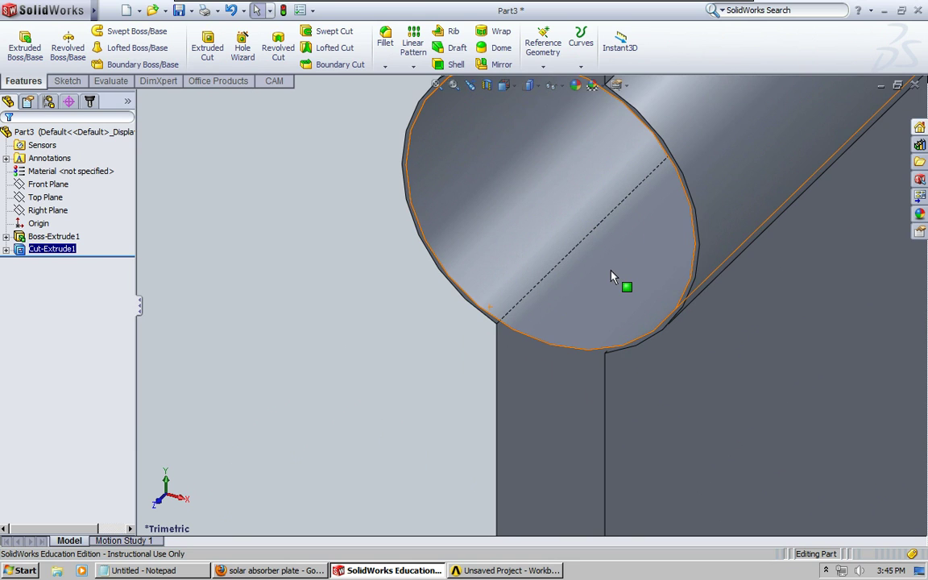
pyautogui.scroll(-3, 608, 280)
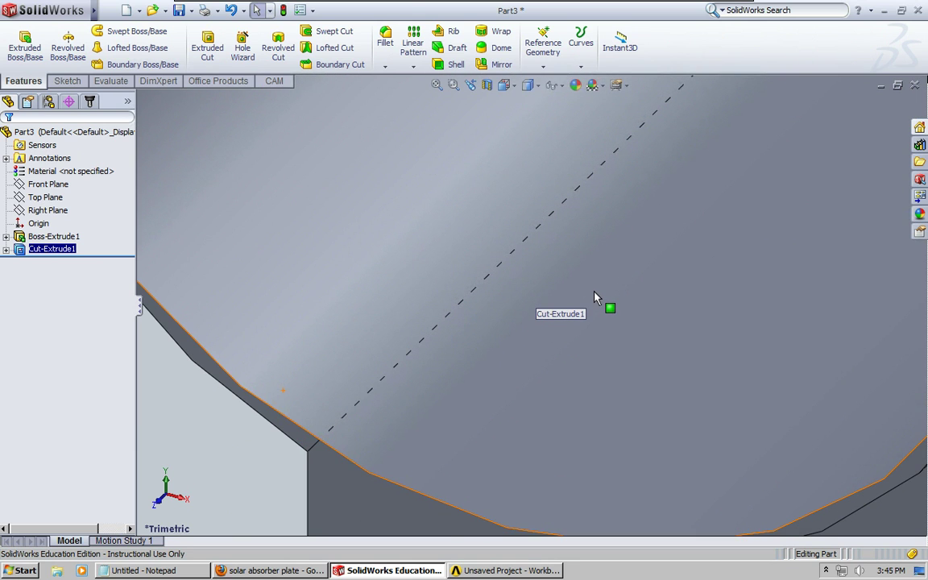
pyautogui.scroll(6, 596, 298)
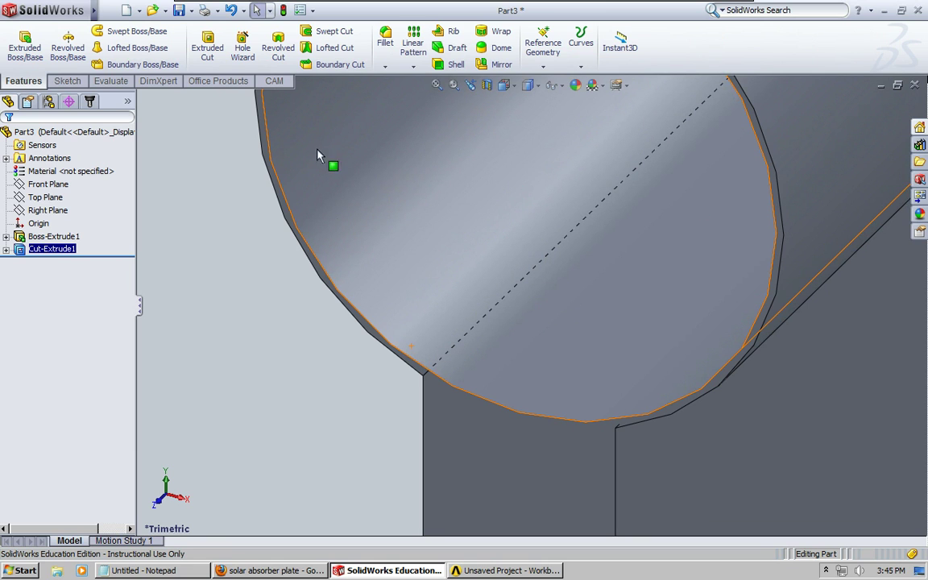
pyautogui.scroll(5, 306, 276)
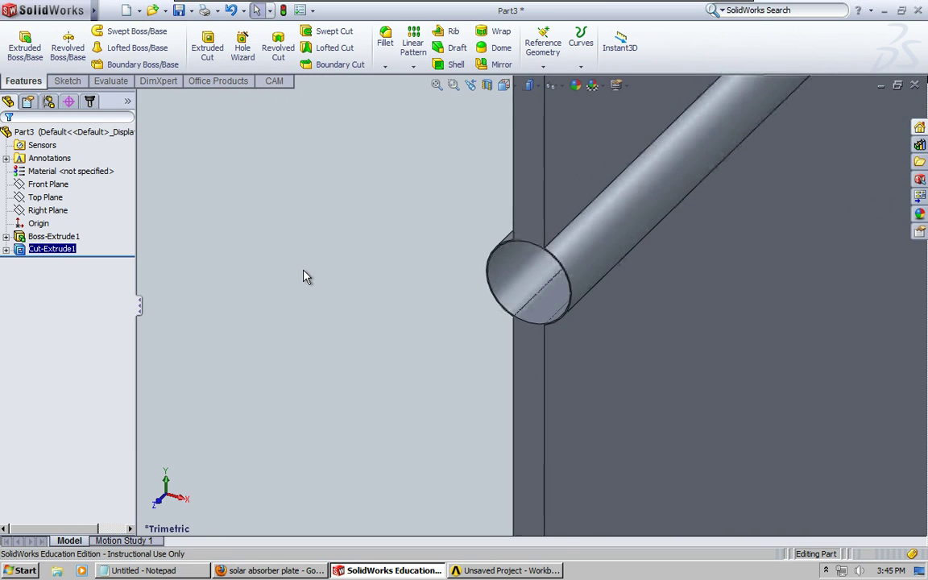
pyautogui.scroll(5, 306, 276)
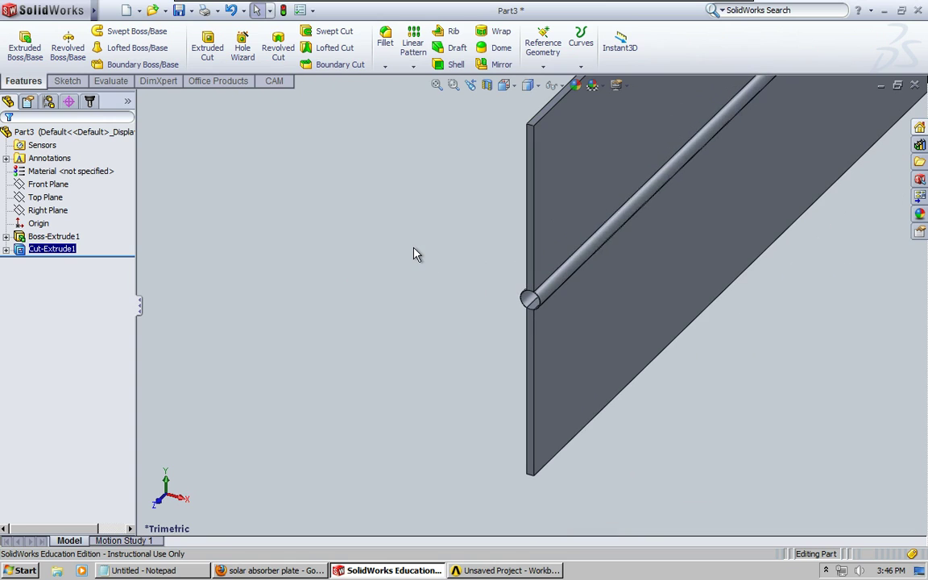
# Clear the selection and save the part with the file name 'Absorber Plate'.
pyautogui.moveTo(228, 17)
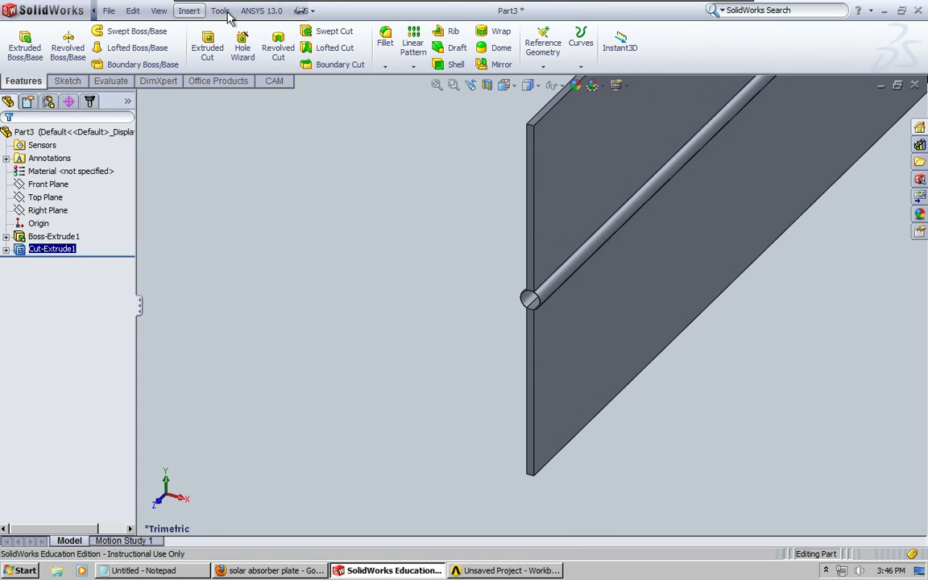
pyautogui.click(153, 266)
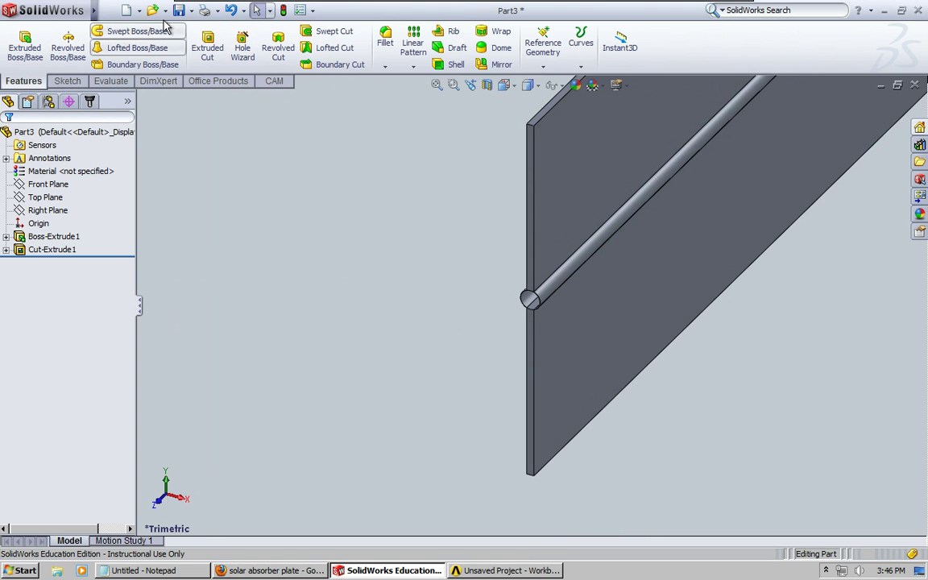
pyautogui.click(186, 14)
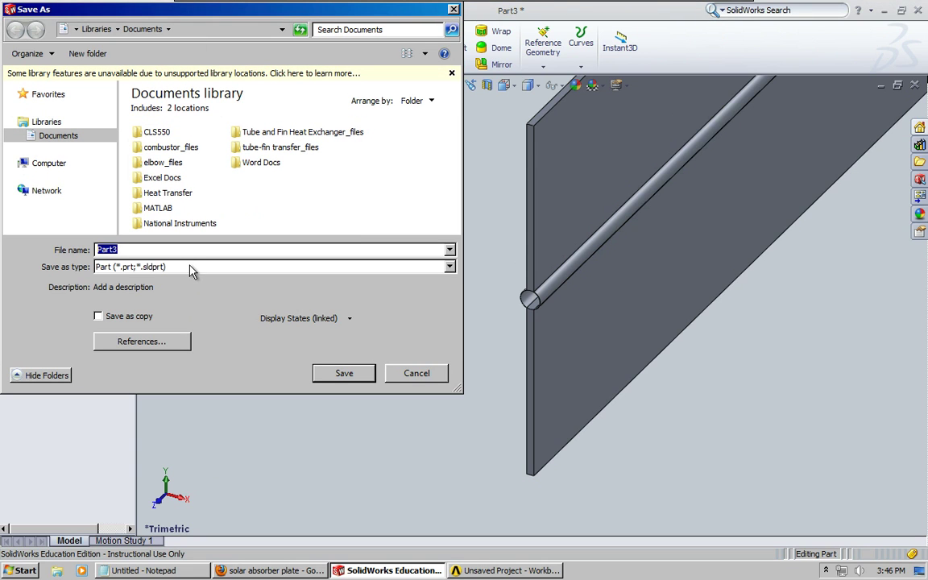
pyautogui.write('Absorber Plate')
pyautogui.click(332, 376)
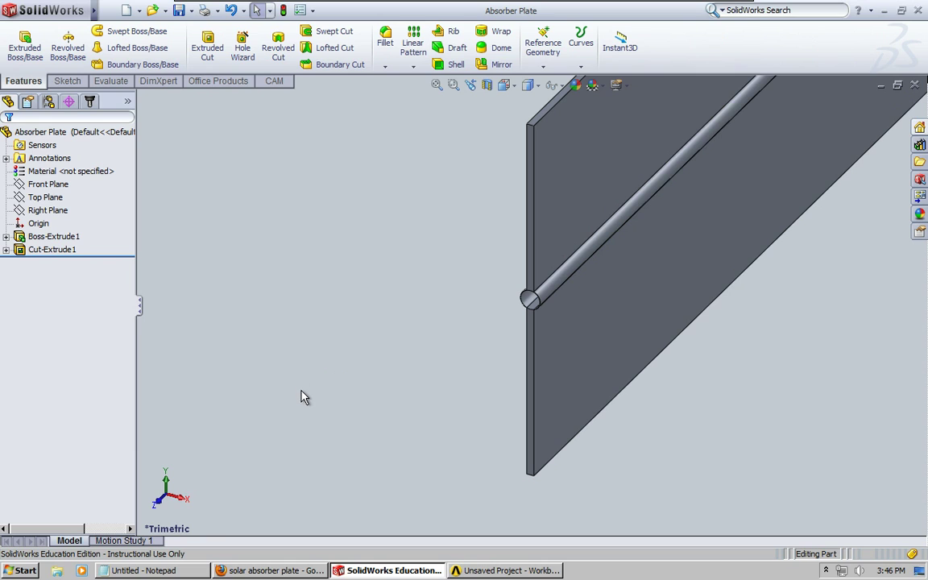
# Minimize Absorber Plate, create a new Part document (Part4), and select its Front Plane.
pyautogui.click(881, 85)
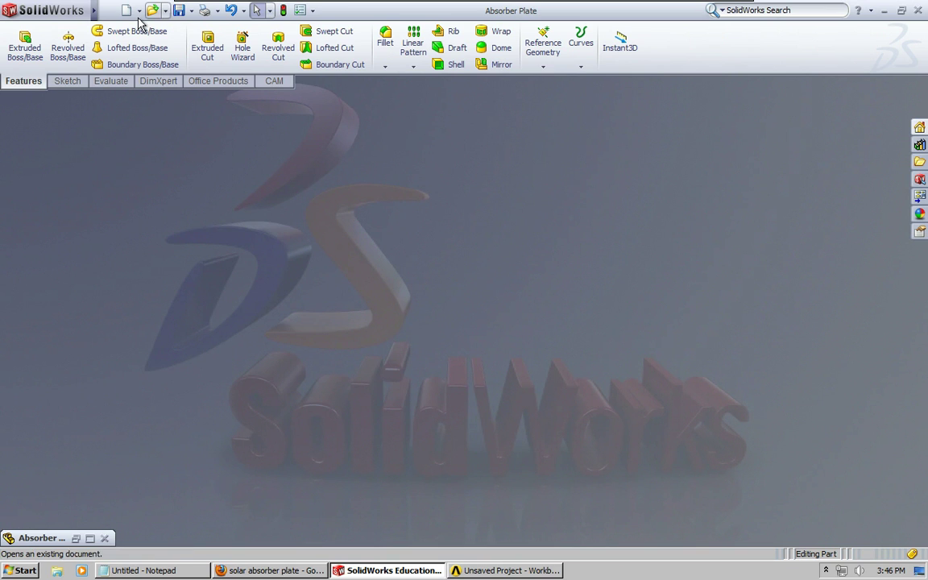
pyautogui.click(139, 10)
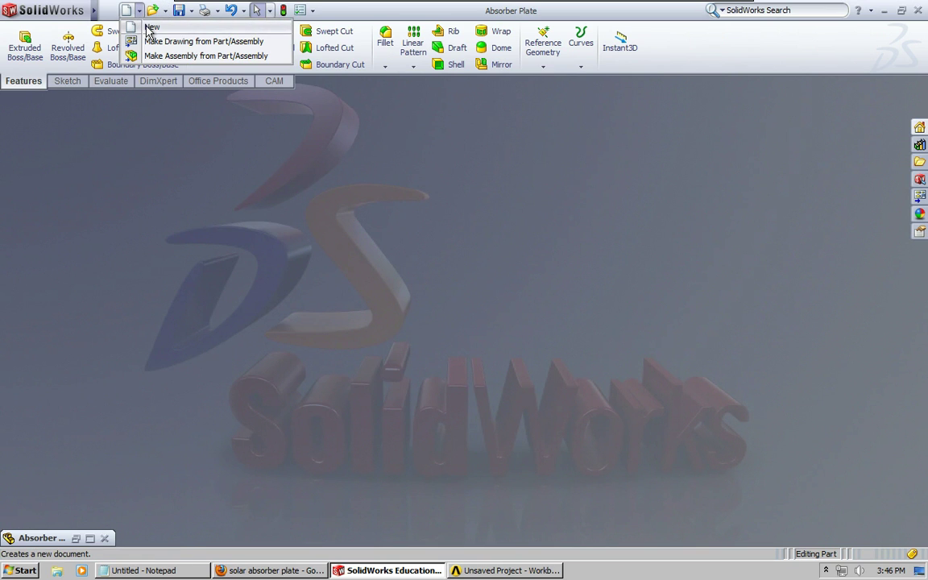
pyautogui.click(151, 28)
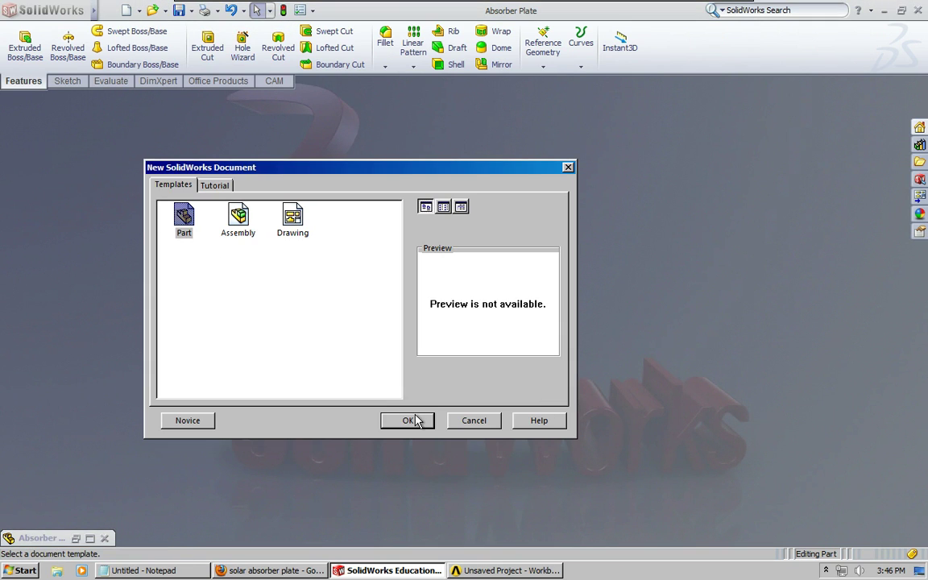
pyautogui.click(413, 421)
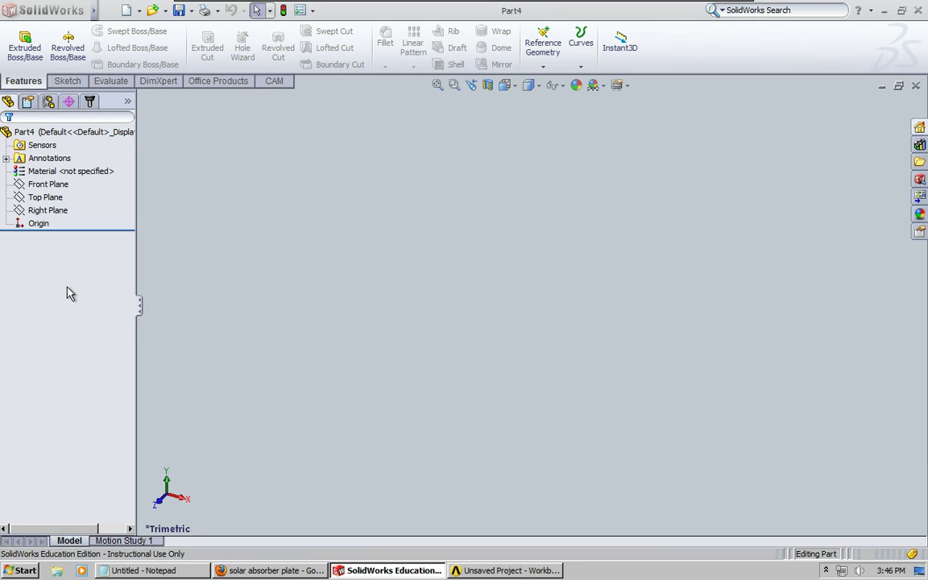
pyautogui.click(63, 186)
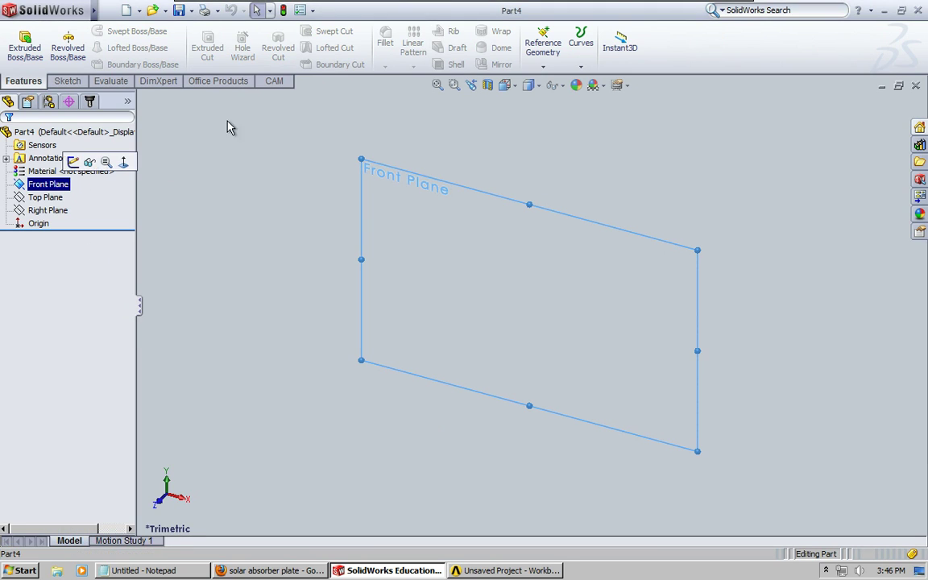
# Sketch an origin-centred circle on the Front Plane and dimension its diameter to 0.0214 m.
pyautogui.click(50, 184)
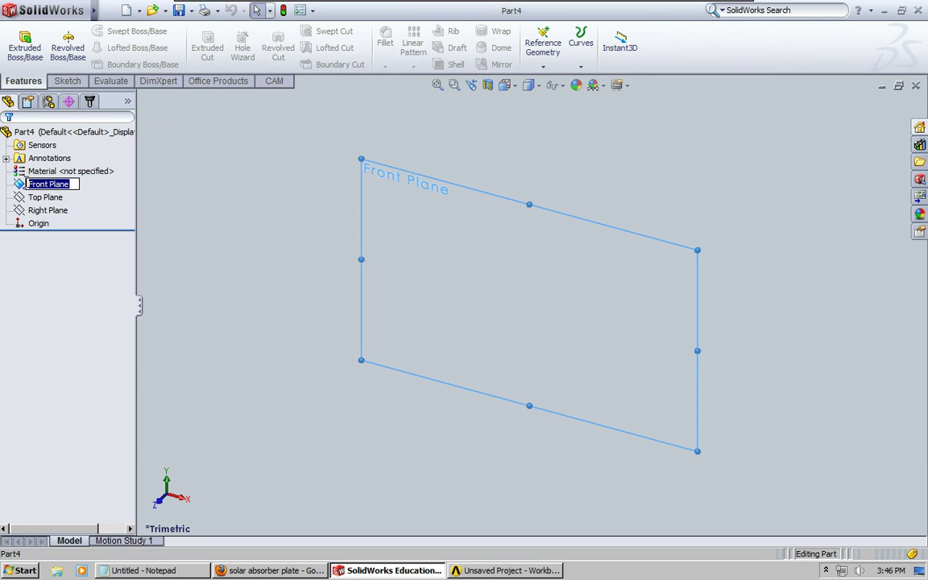
pyautogui.click(36, 181)
pyautogui.click(29, 163)
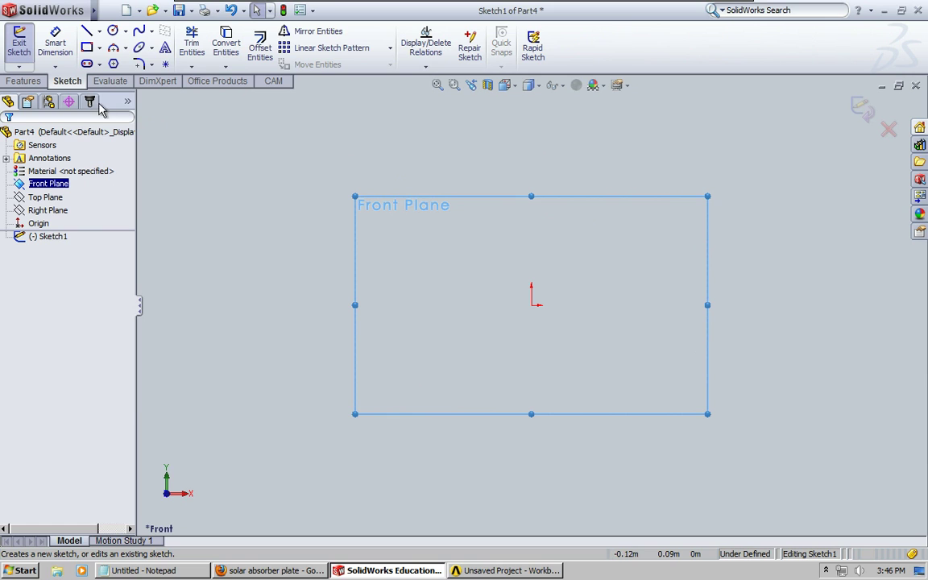
pyautogui.click(113, 31)
pyautogui.moveTo(531, 304); pyautogui.dragTo(549, 321)
pyautogui.click(54, 42)
pyautogui.click(551, 322)
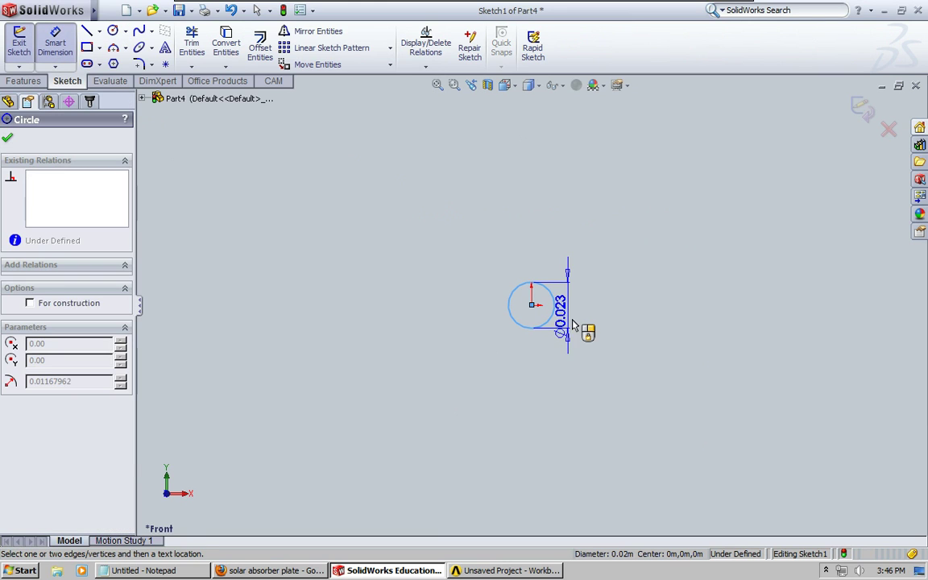
pyautogui.click(585, 331)
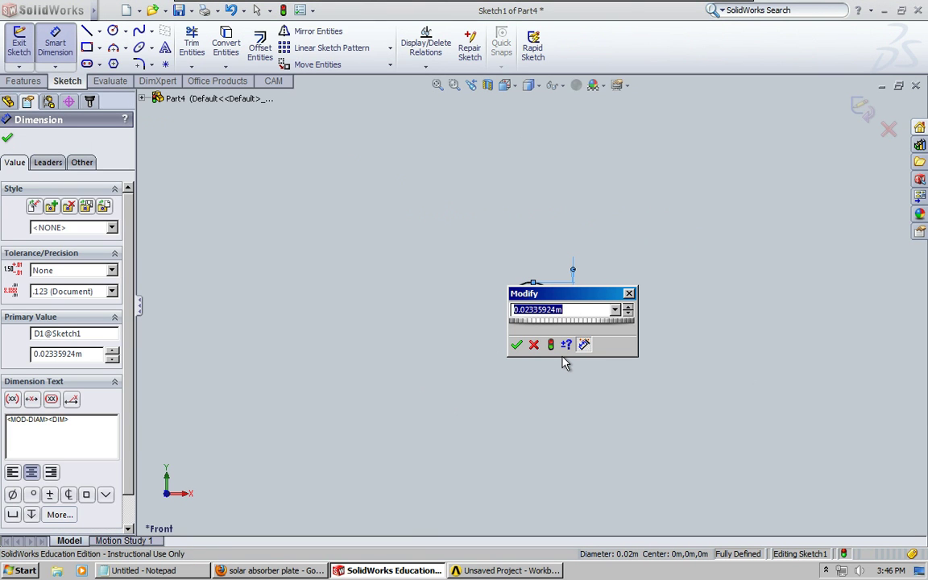
pyautogui.write('.0214')
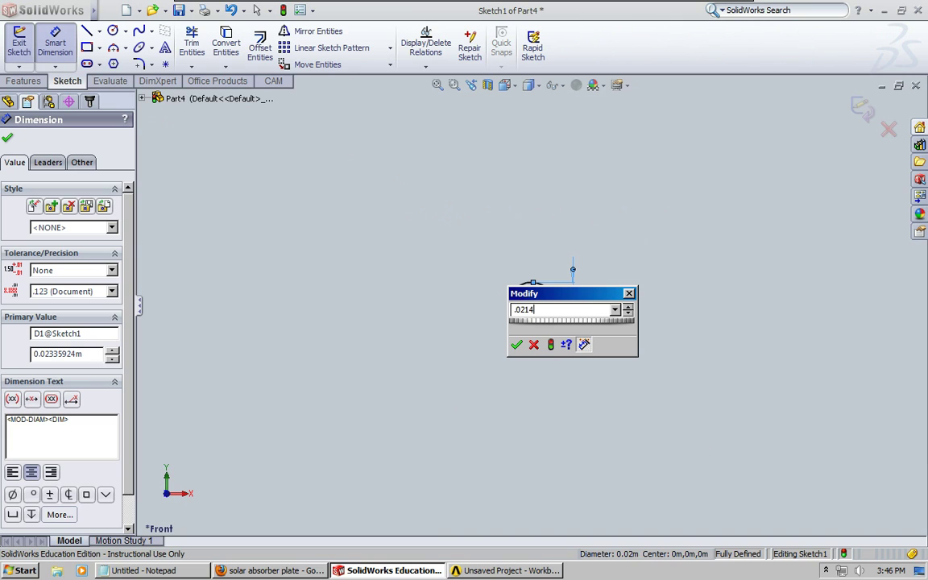
pyautogui.press('Return')
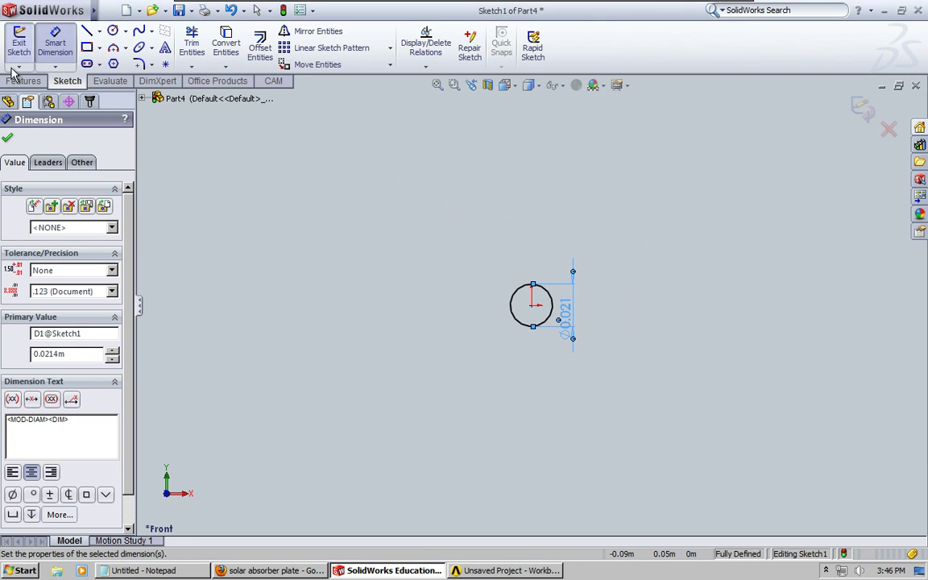
pyautogui.press('Escape')
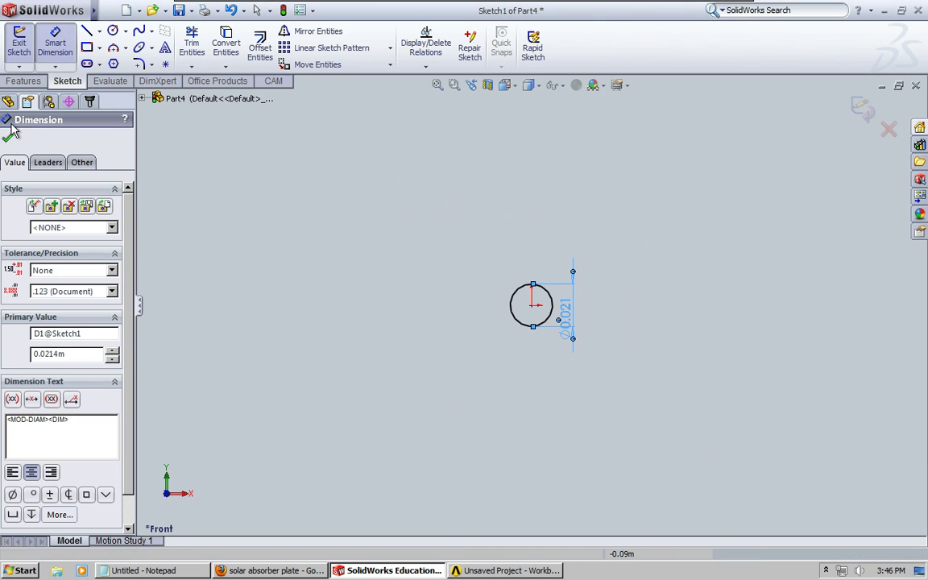
# Show the extruded rod, Boss-Extrude1, in the isometric view.
pyautogui.click(23, 81)
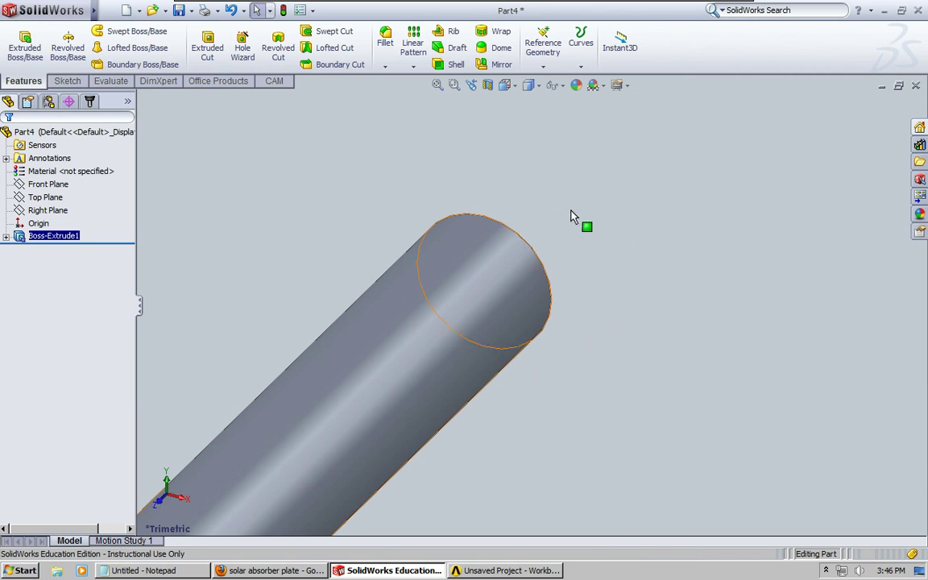
pyautogui.click(505, 84)
pyautogui.click(560, 105)
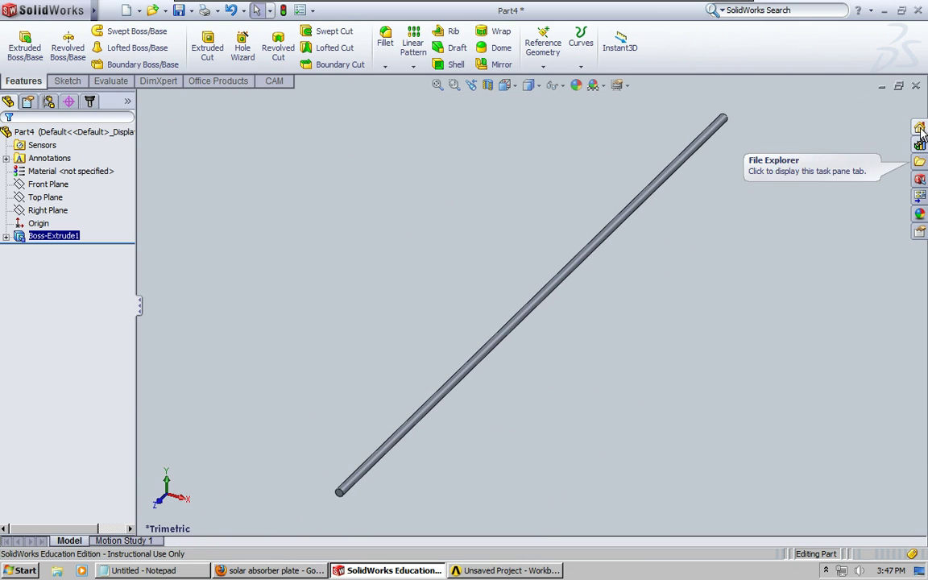
# Save the rod part with the file name 'Fluid'.
pyautogui.click(179, 12)
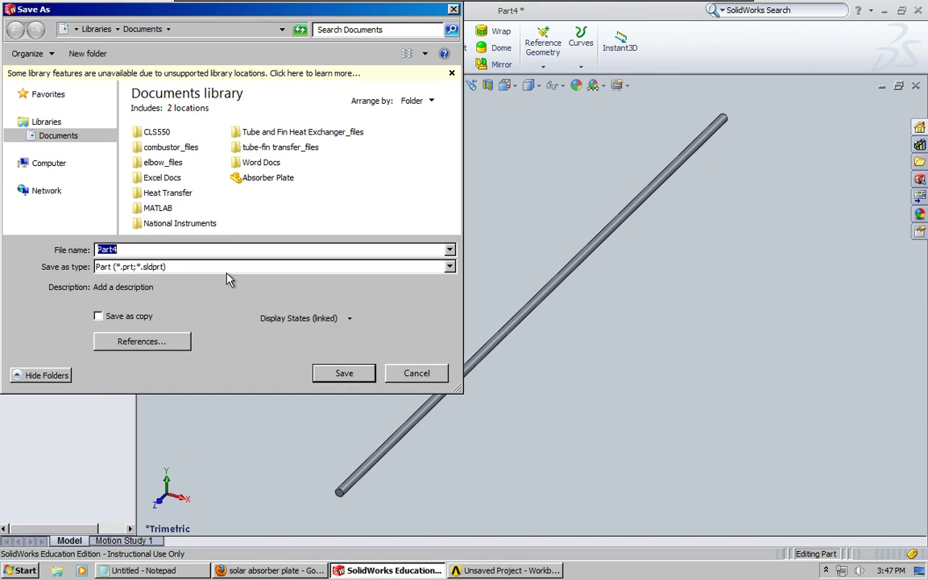
pyautogui.write('Fluid')
pyautogui.click(339, 374)
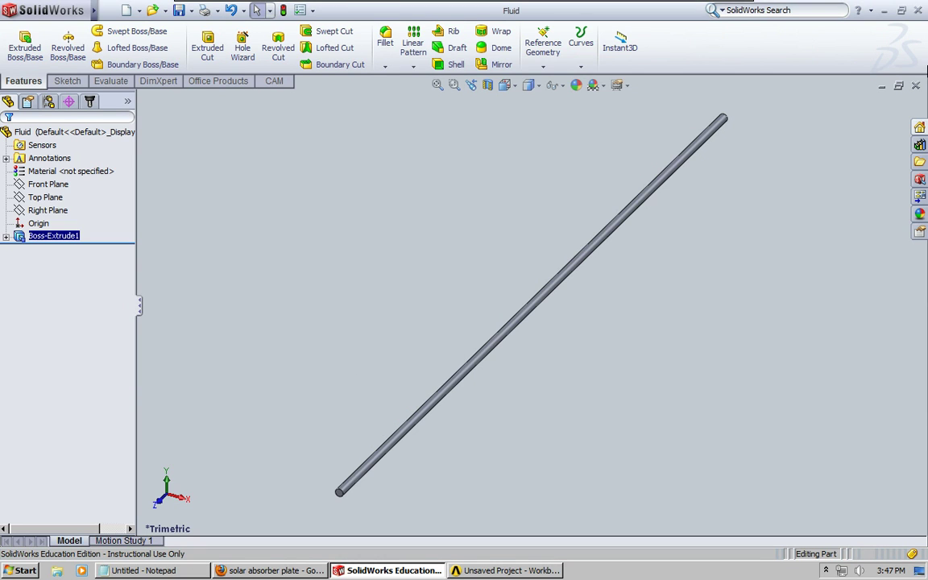
# Minimize Fluid and start a new assembly with Absorber Plate placed as its first component.
pyautogui.click(882, 86)
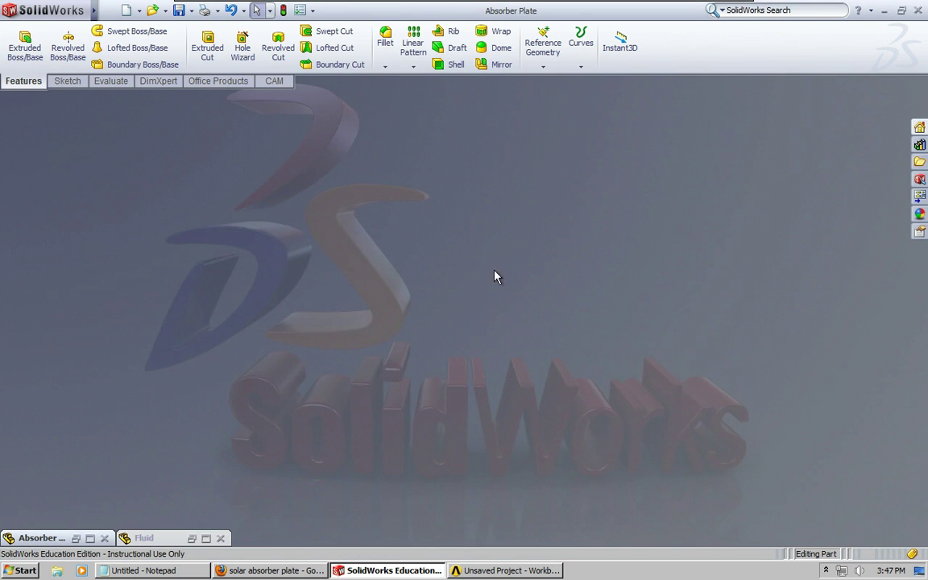
pyautogui.click(139, 11)
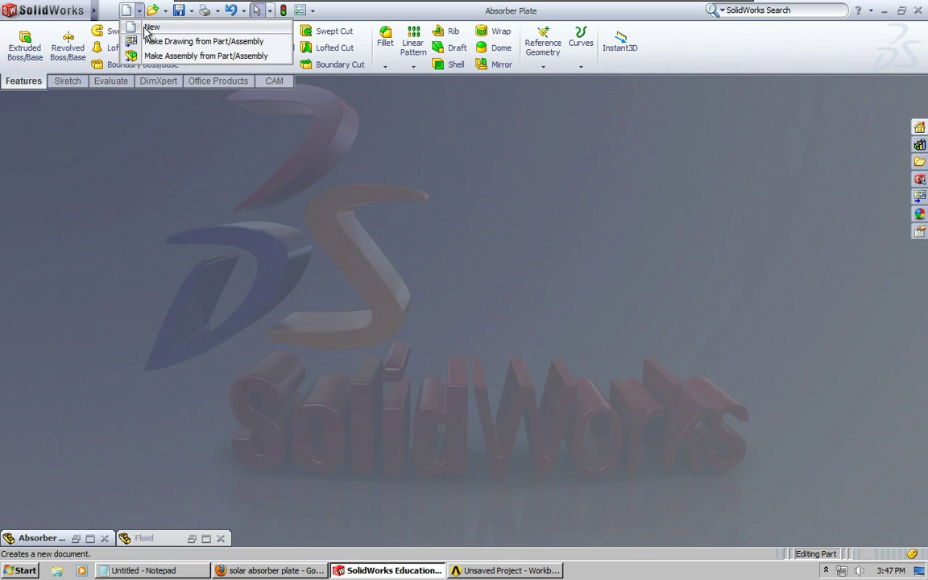
pyautogui.click(151, 27)
pyautogui.click(242, 230)
pyautogui.click(409, 422)
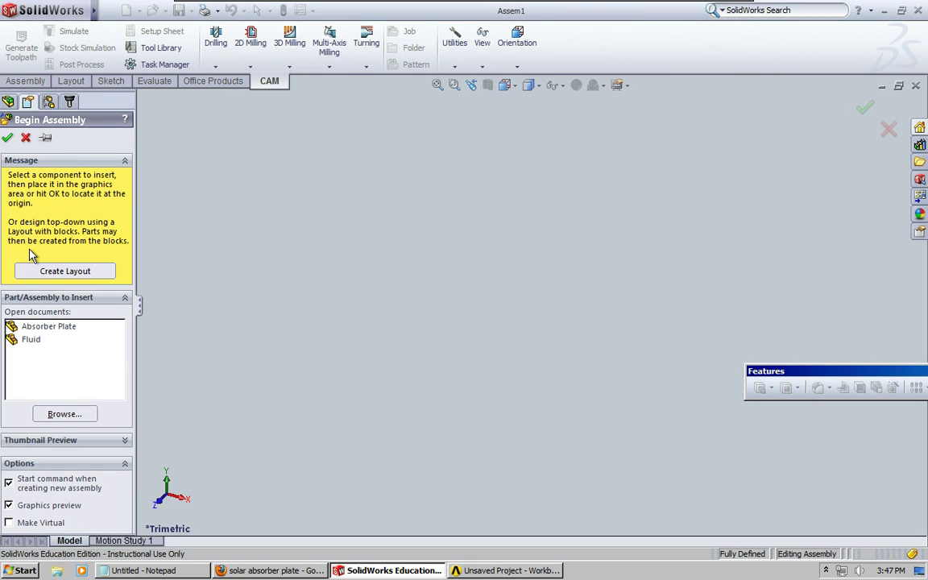
pyautogui.click(46, 326)
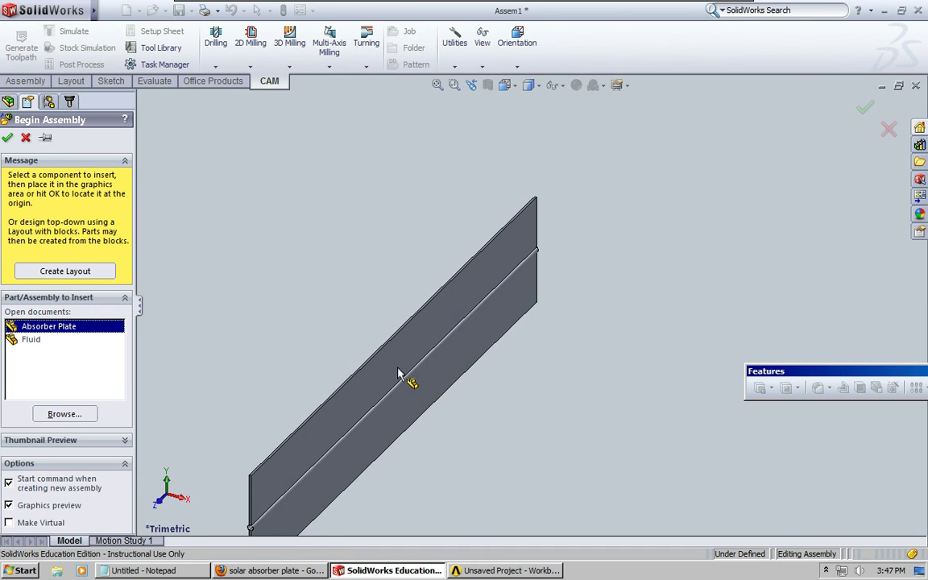
pyautogui.click(487, 360)
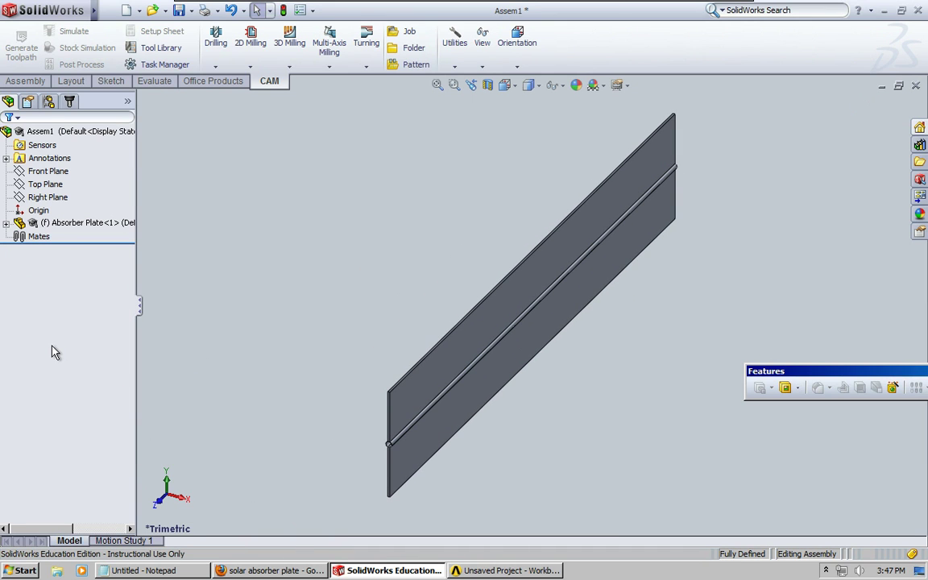
# Insert the Fluid part into the assembly and place it beside the plate.
pyautogui.click(43, 82)
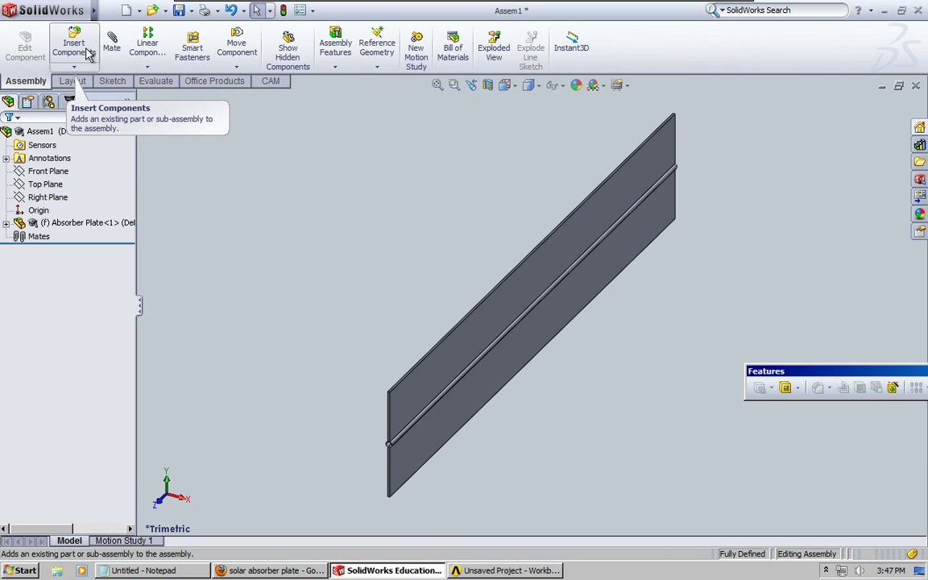
pyautogui.click(74, 48)
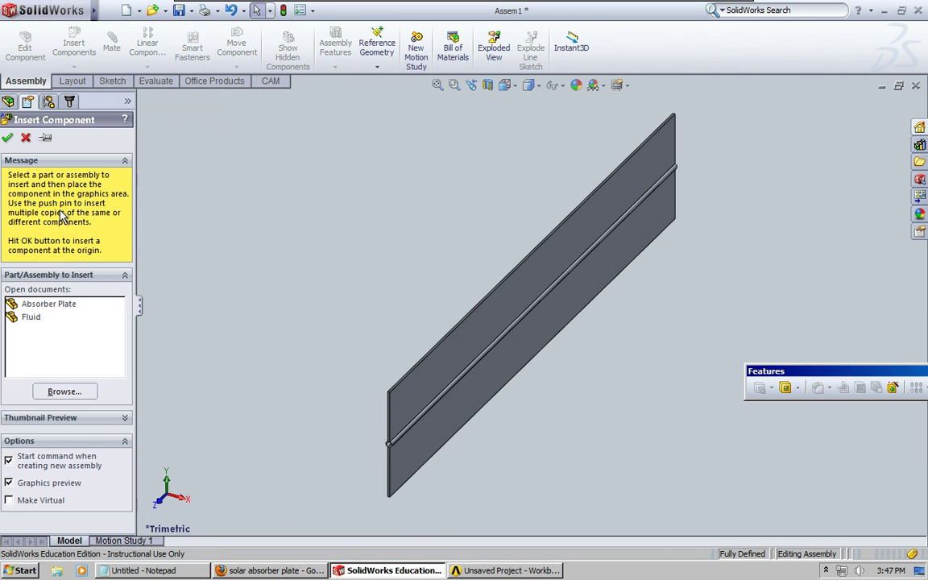
pyautogui.click(32, 317)
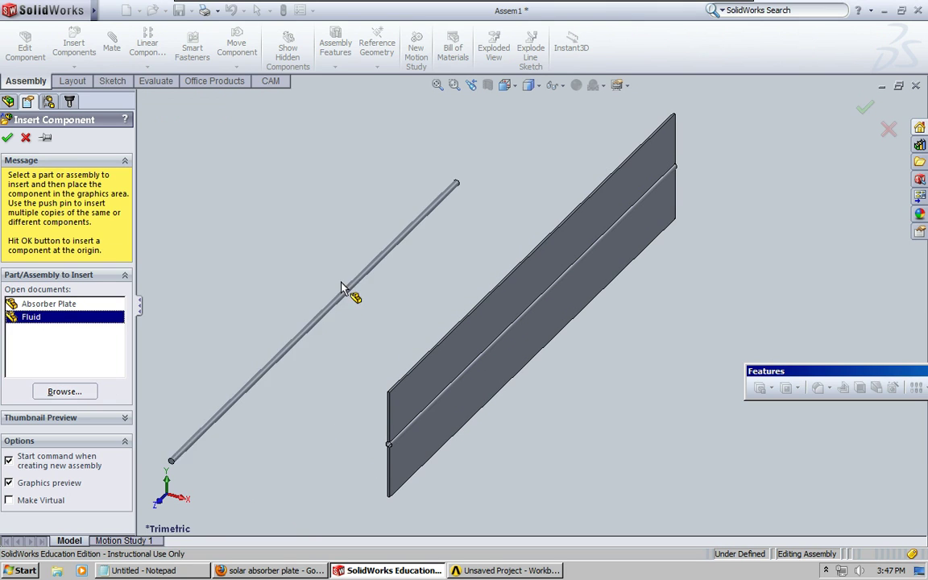
pyautogui.click(434, 252)
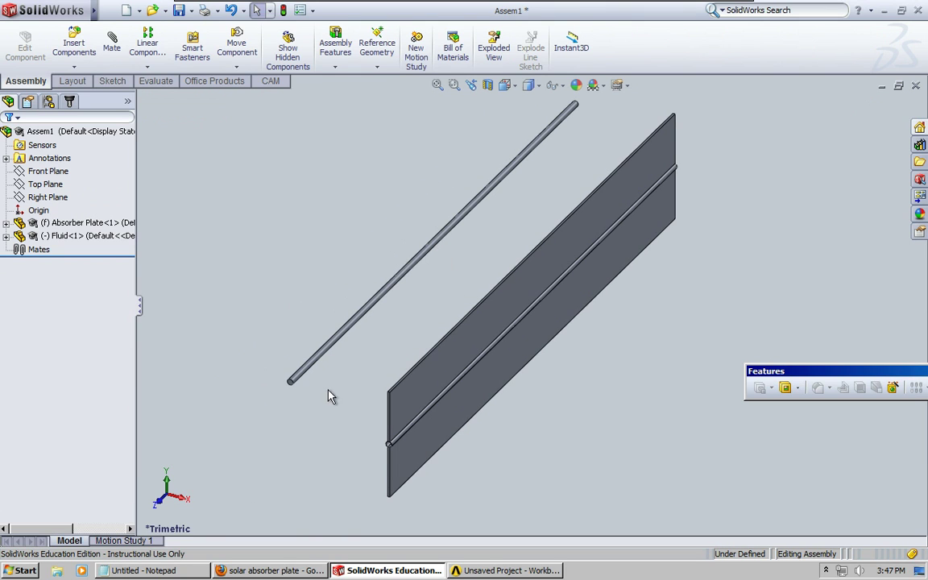
pyautogui.scroll(-3, 375, 385)
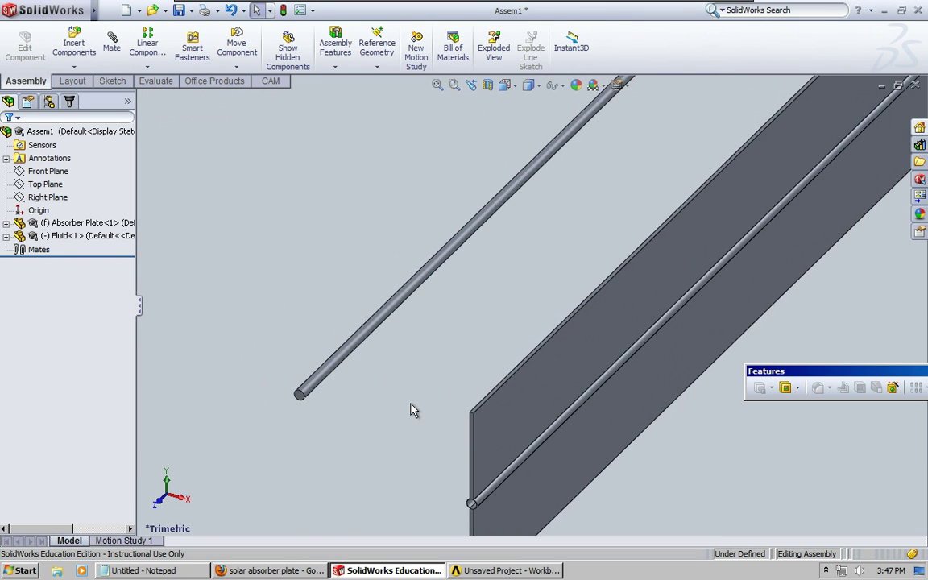
pyautogui.scroll(2, 411, 409)
pyautogui.scroll(-4, 435, 358)
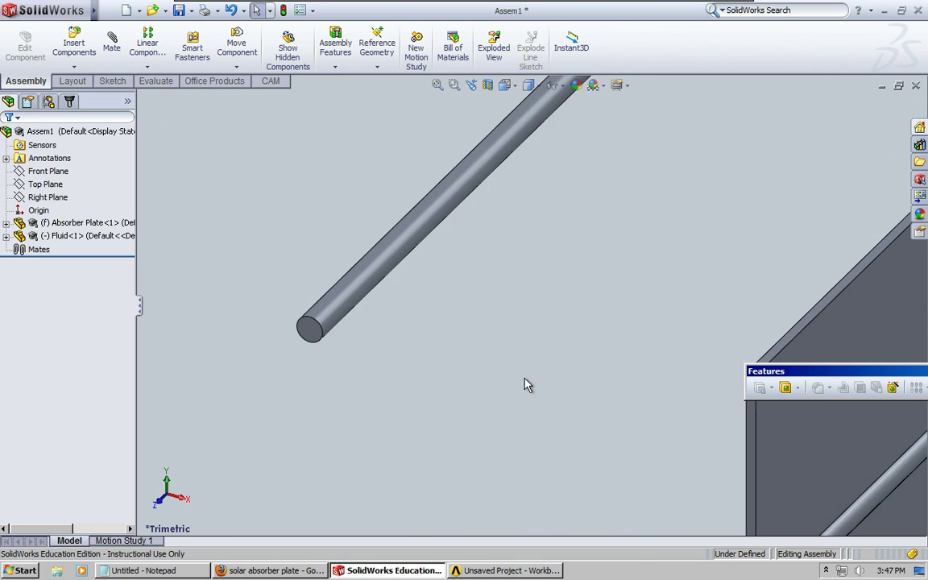
pyautogui.scroll(3, 524, 384)
# Mate the Fluid rod's cylindrical face concentric with the plate tube's face.
pyautogui.click(111, 42)
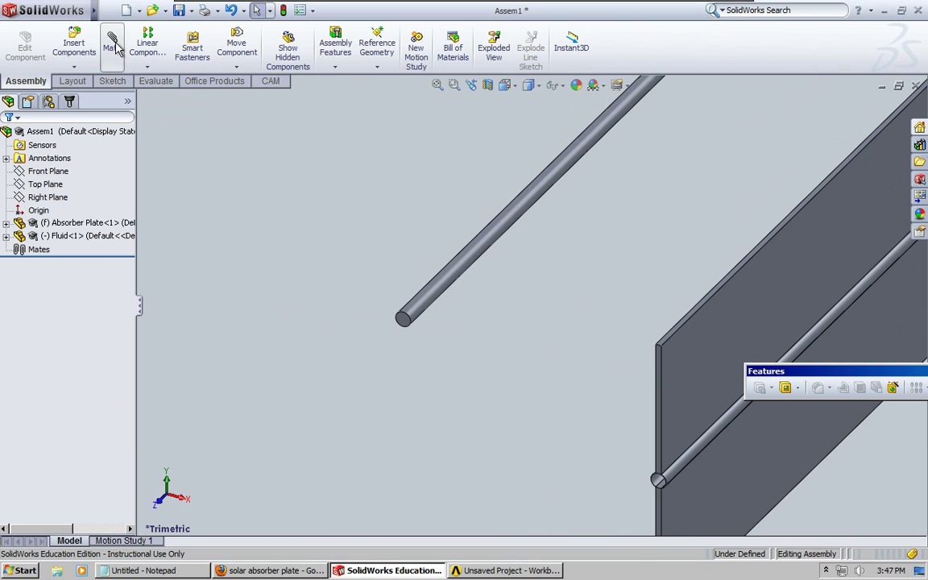
pyautogui.click(446, 290)
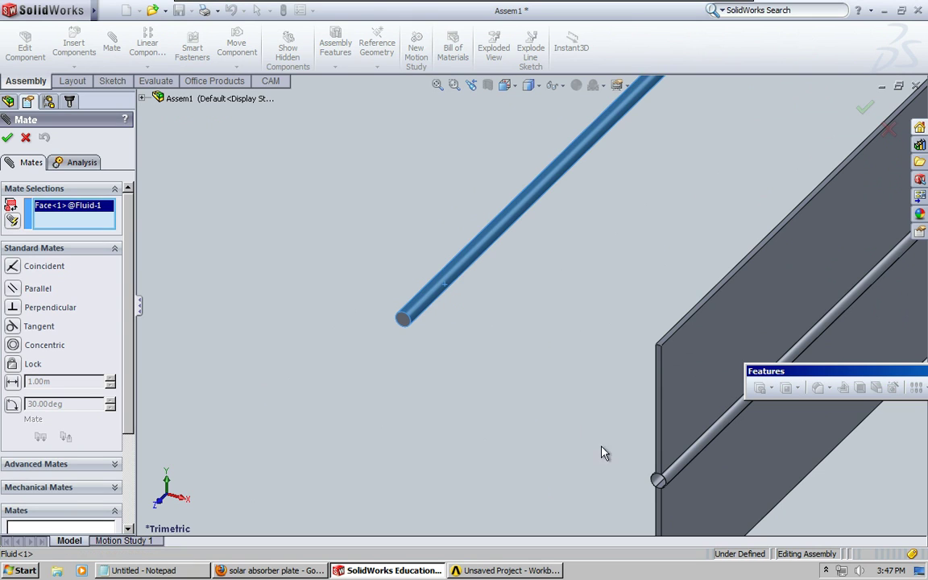
pyautogui.click(657, 481)
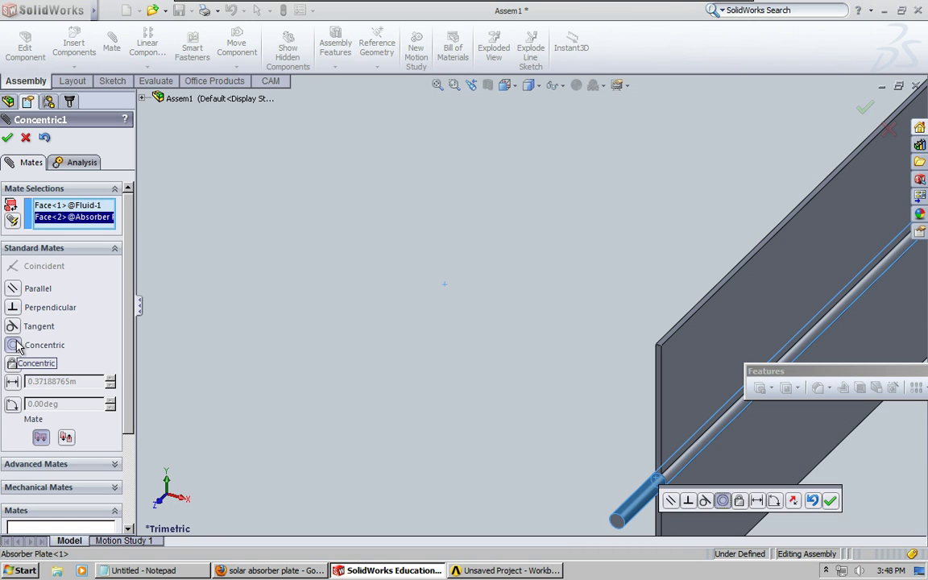
pyautogui.click(7, 137)
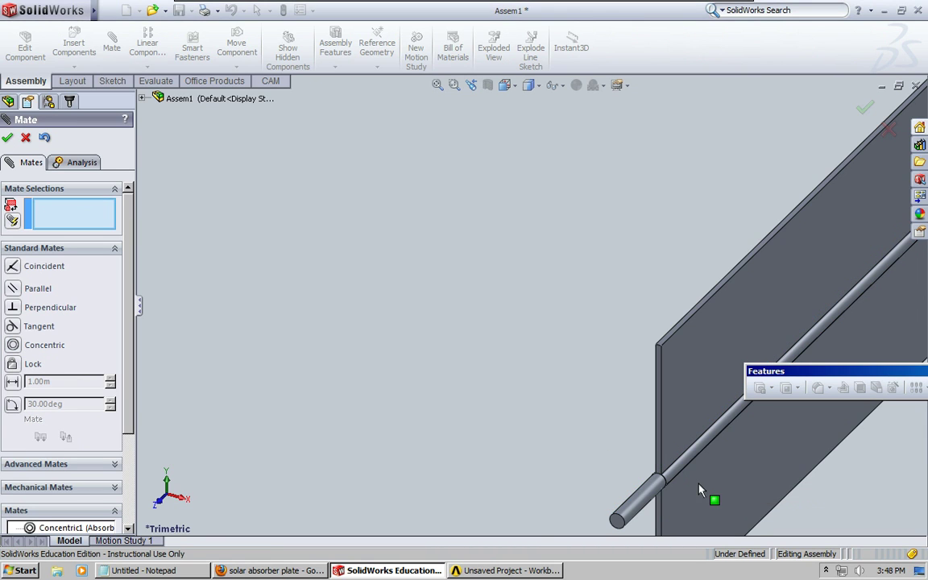
# Select the rod's and the tube's circular edges for a second concentric mate.
pyautogui.scroll(-5, 699, 489)
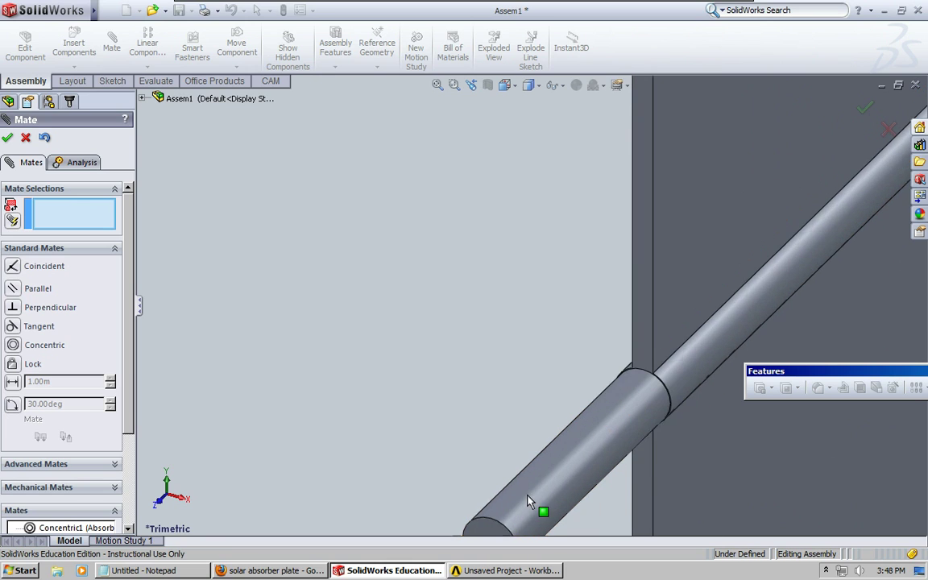
pyautogui.click(484, 520)
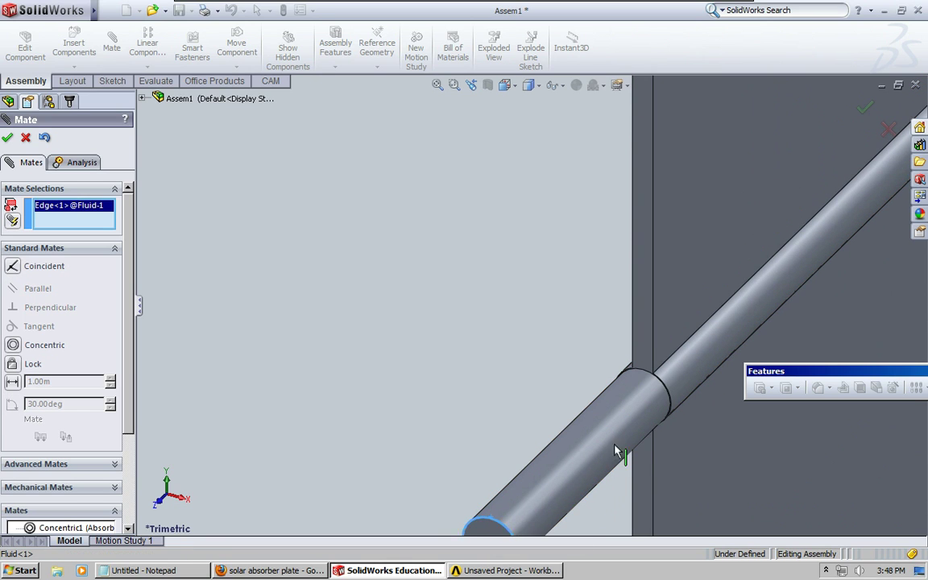
pyautogui.click(660, 386)
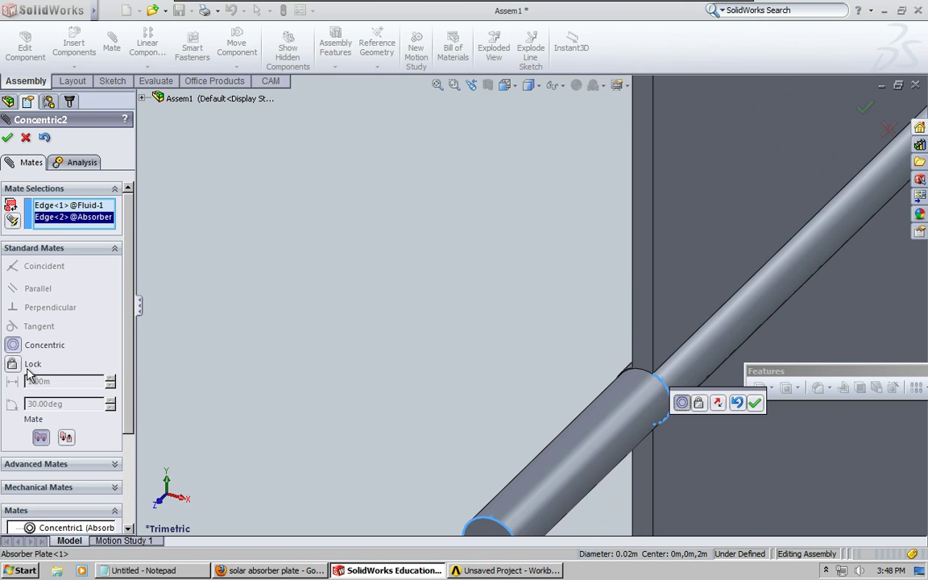
# Confirm the second concentric mate and view the model from the Back, orbited toward the tube end.
pyautogui.press('Return')
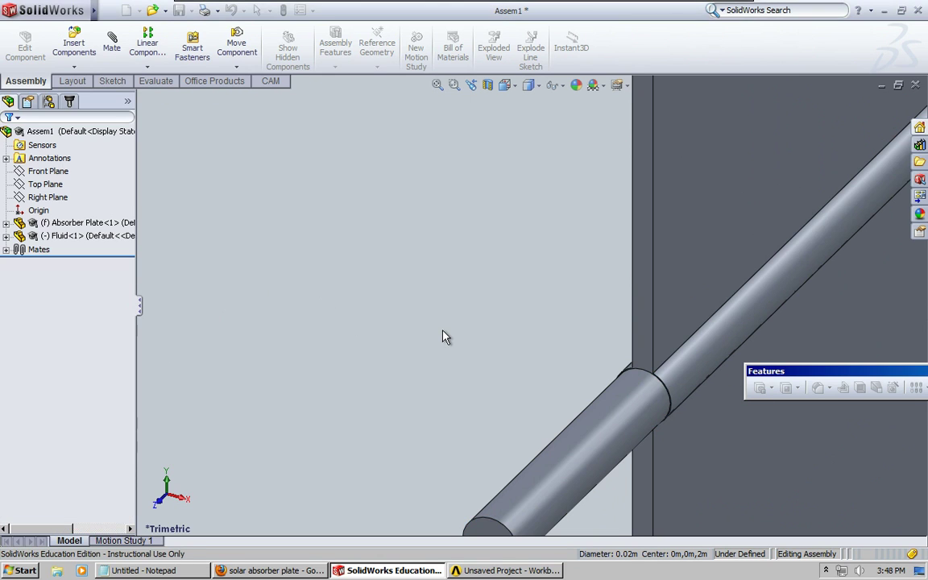
pyautogui.scroll(2, 442, 337)
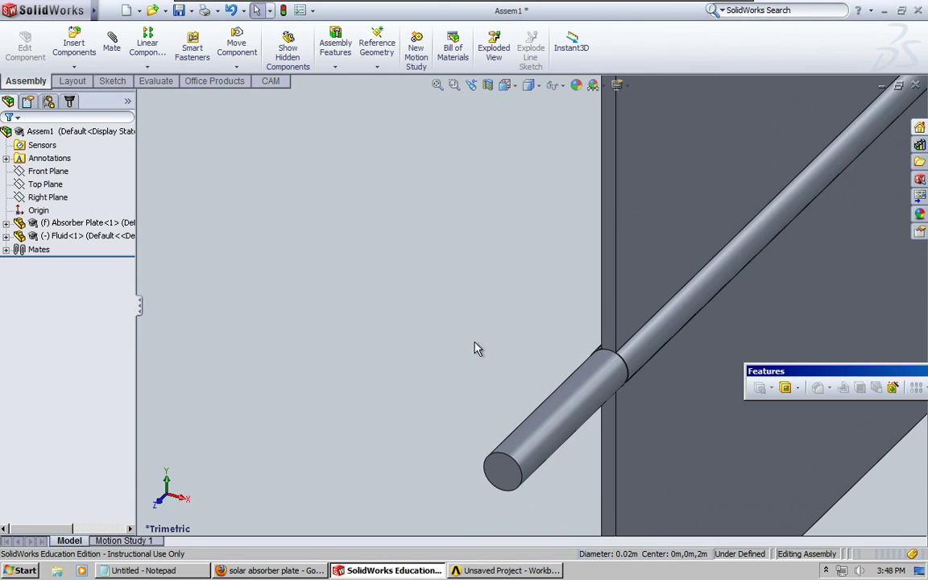
pyautogui.click(507, 86)
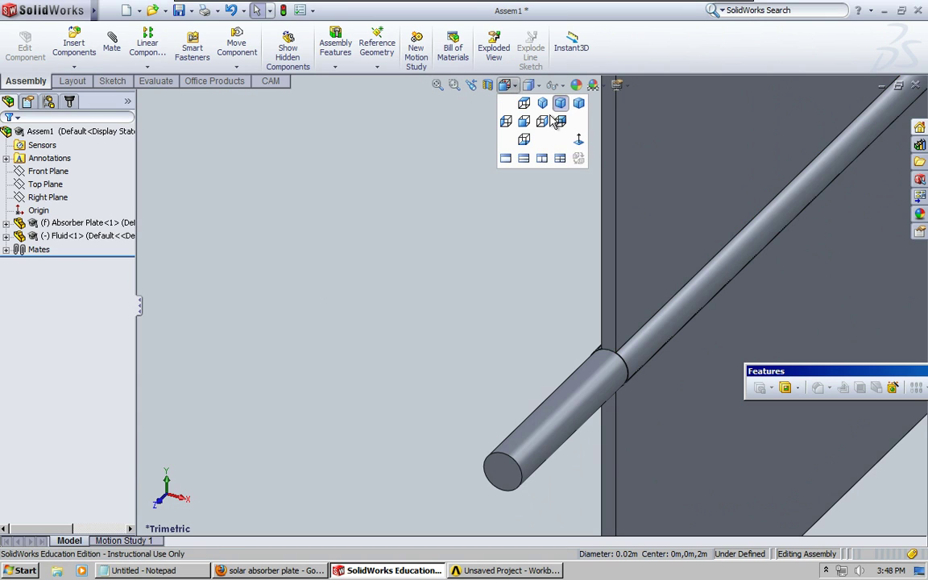
pyautogui.click(556, 120)
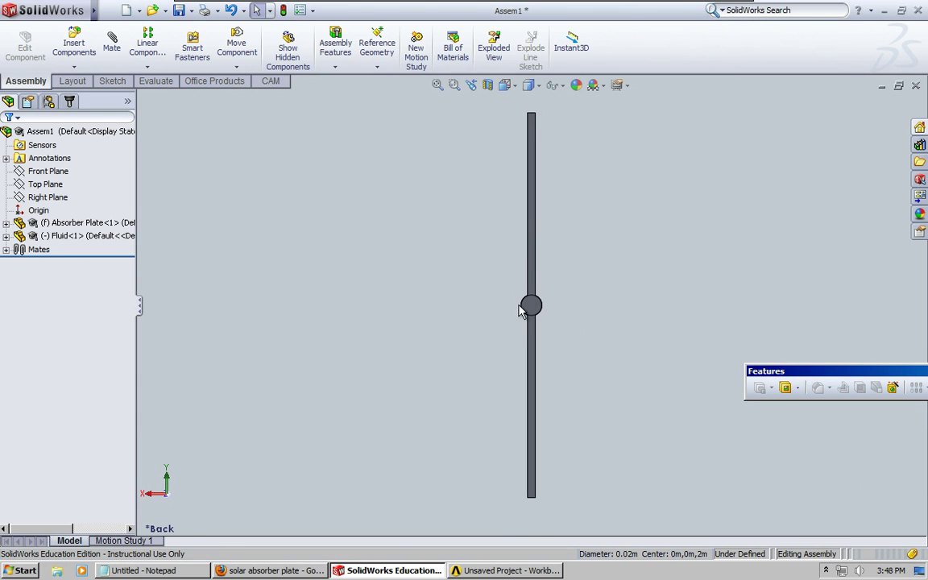
pyautogui.scroll(-5, 521, 314)
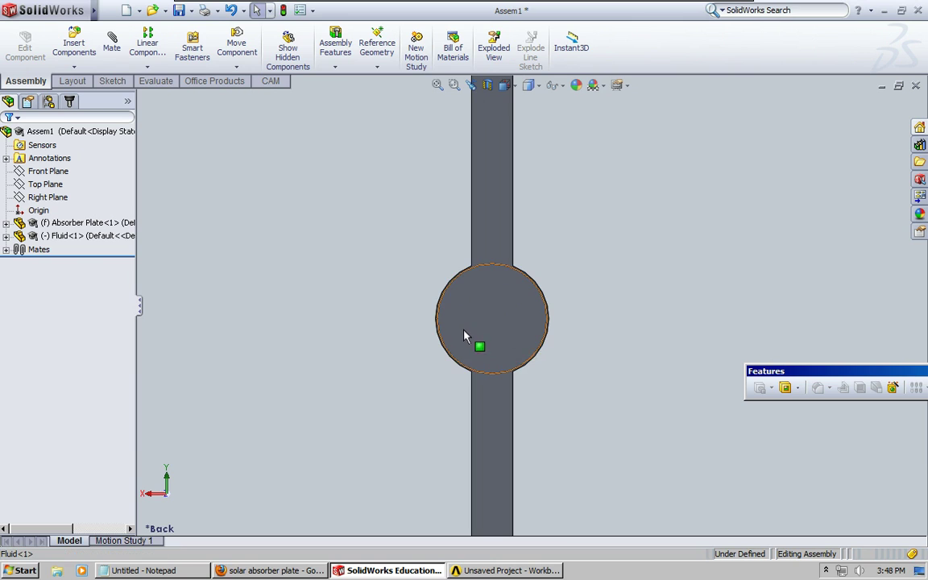
pyautogui.moveTo(464, 337)
pyautogui.mouseDown(button='middle')
pyautogui.moveTo(482, 338)
pyautogui.moveTo(470, 337)
pyautogui.moveTo(475, 344)
pyautogui.mouseUp(button='middle')
# Mate the Fluid rod's end face coincident with the tube's rim edge.
pyautogui.click(111, 42)
pyautogui.click(517, 342)
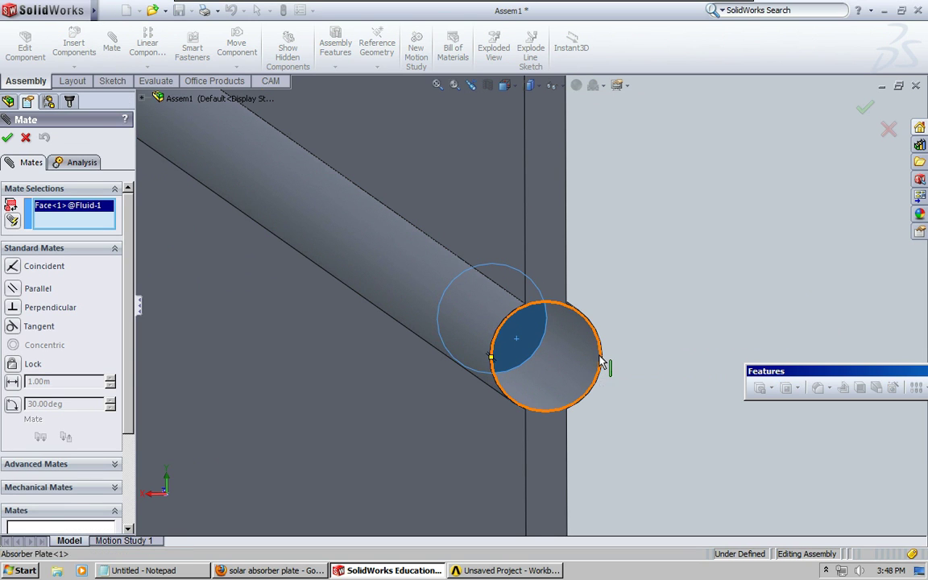
pyautogui.click(601, 360)
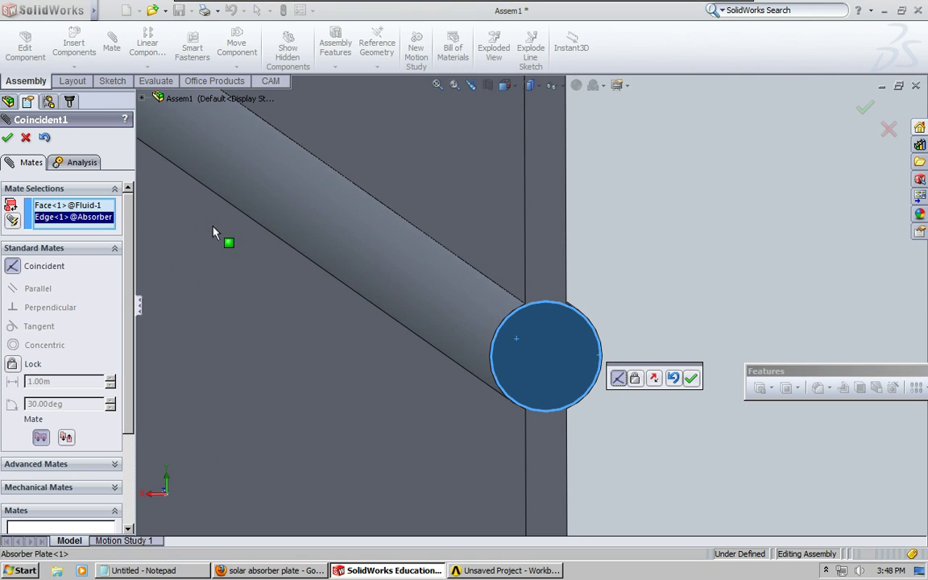
pyautogui.click(8, 139)
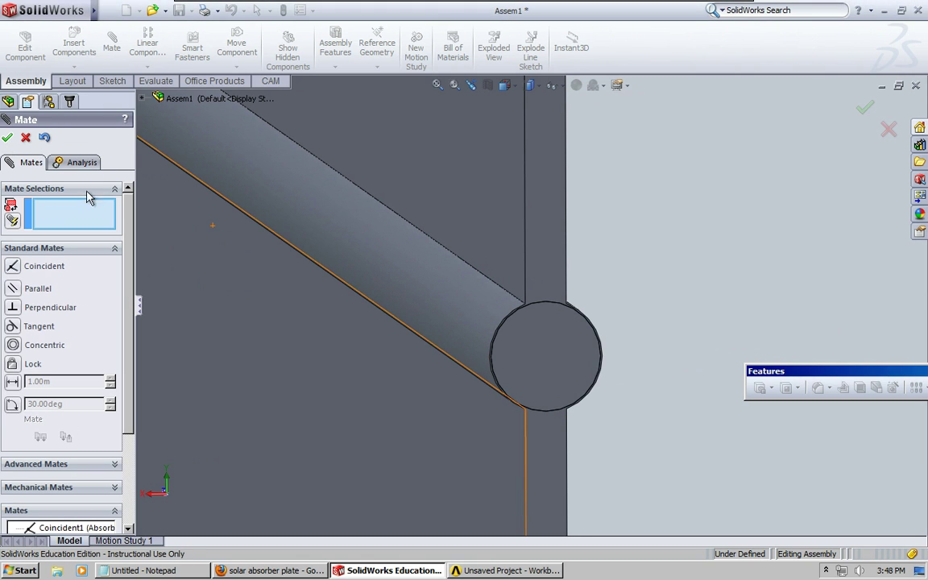